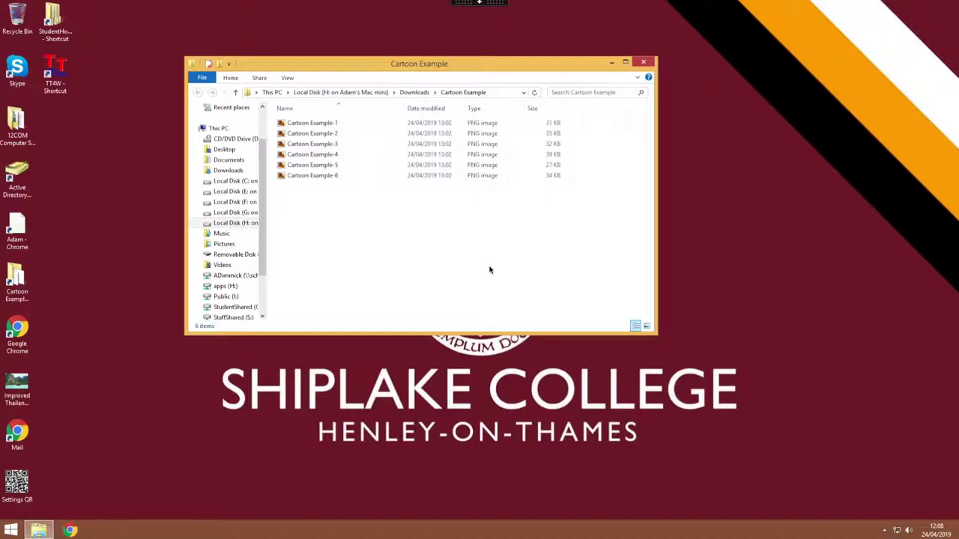
# Step: Open the Cartoon Example folder of six PNG frames and launch MoviePlus X6
pyautogui.click(332, 349)
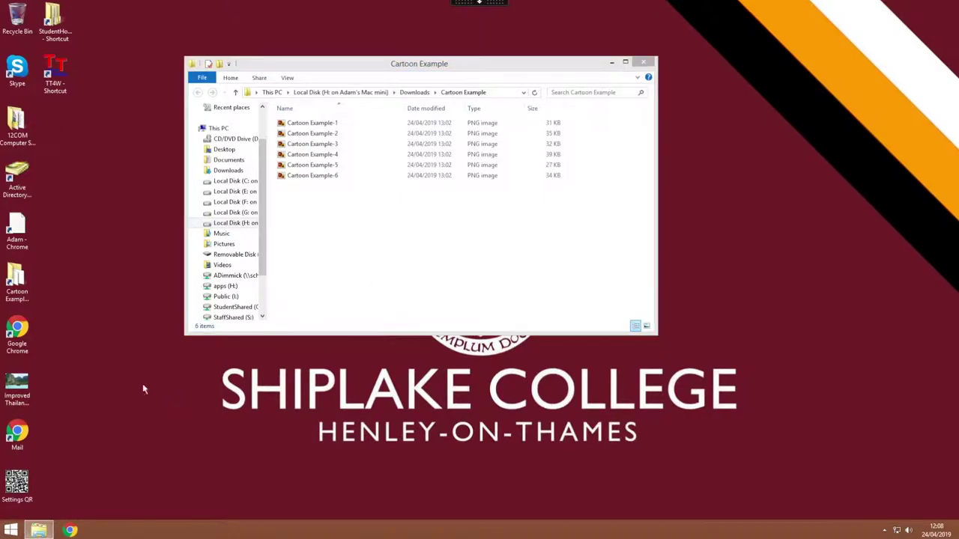
pyautogui.click(10, 530)
pyautogui.click(394, 207)
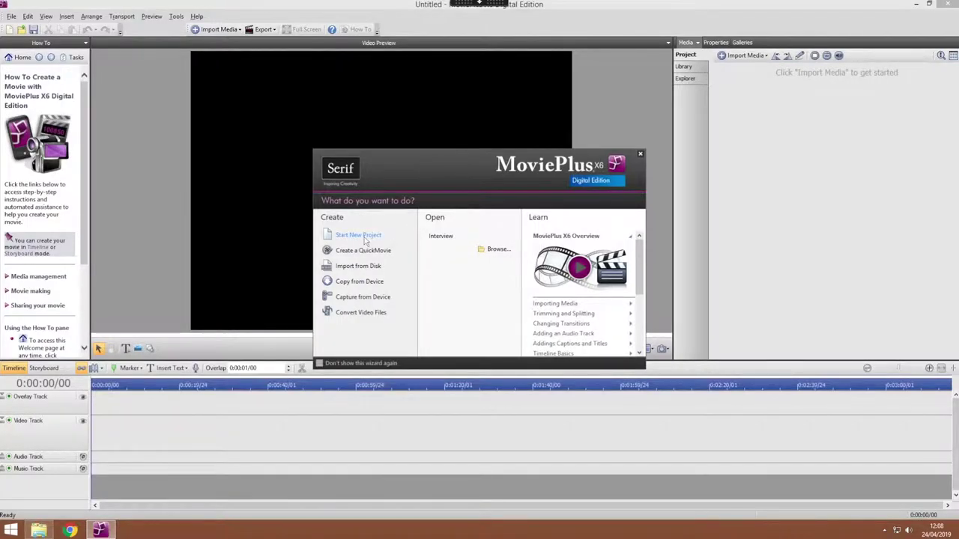
# Step: Start a blank project set to the HD PAL 1080p24 template (1920×1080, 24 fps)
pyautogui.click(364, 236)
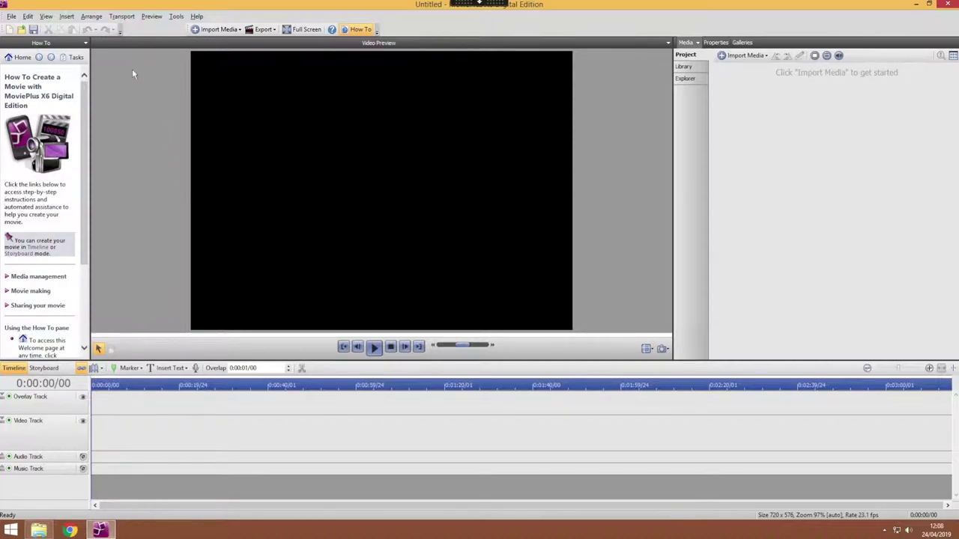
pyautogui.click(11, 17)
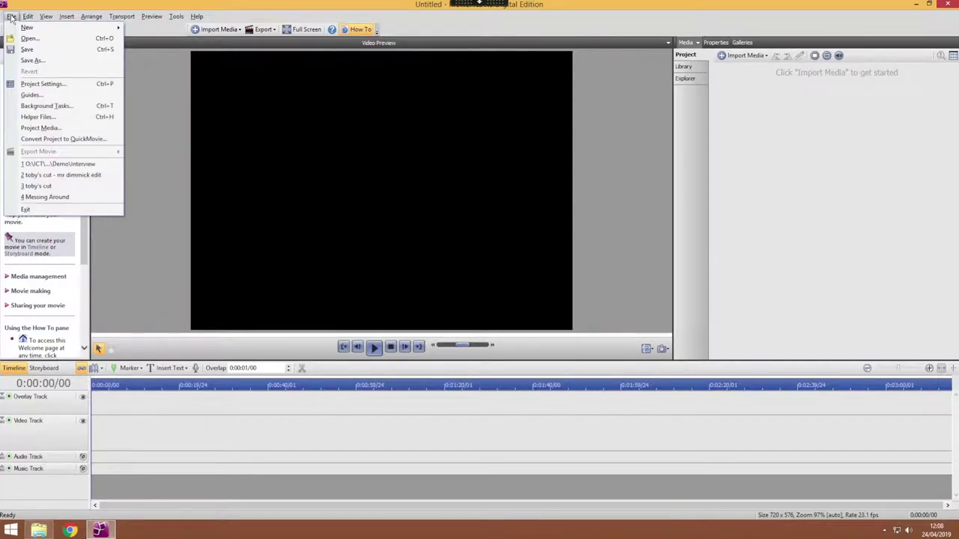
pyautogui.click(79, 84)
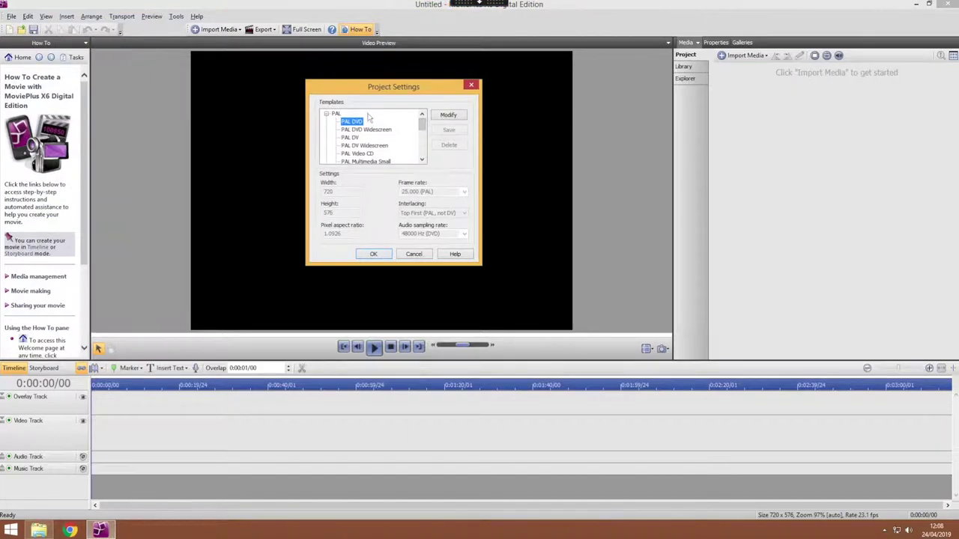
pyautogui.moveTo(422, 126); pyautogui.dragTo(422, 133)
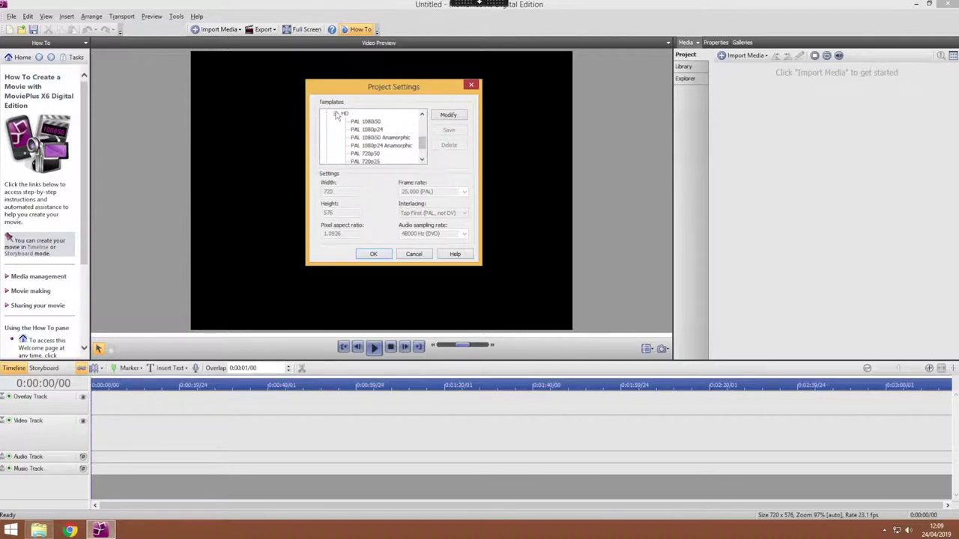
pyautogui.click(335, 116)
pyautogui.click(335, 147)
pyautogui.moveTo(422, 138); pyautogui.dragTo(422, 142)
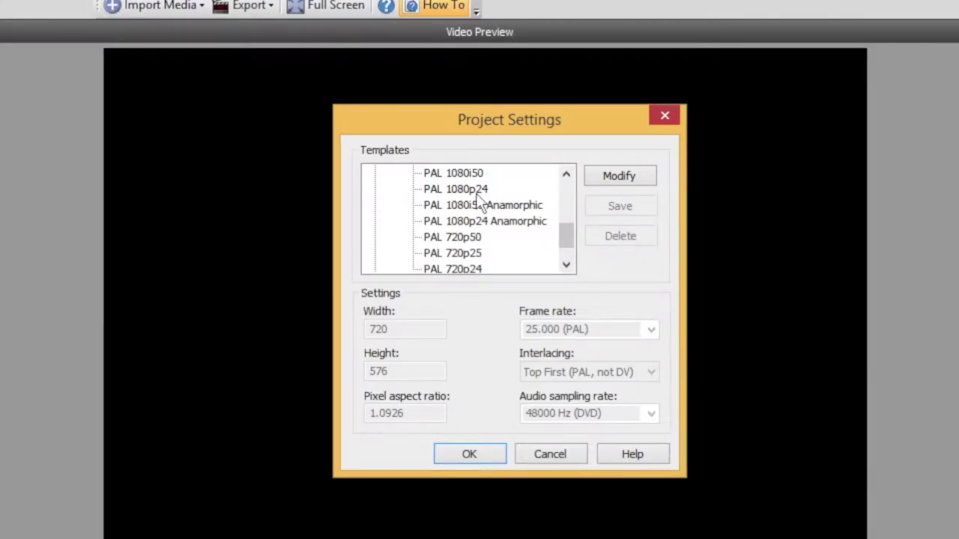
pyautogui.click(450, 191)
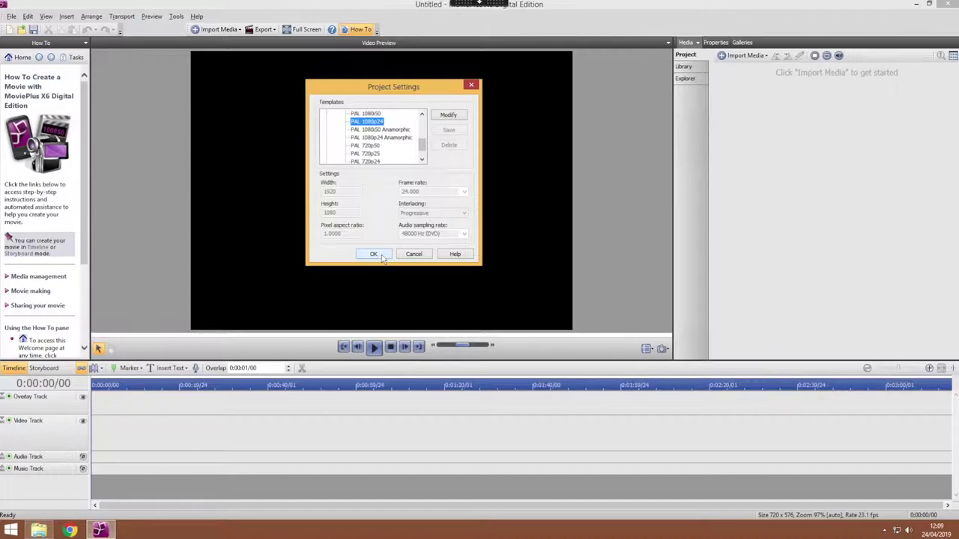
pyautogui.click(374, 254)
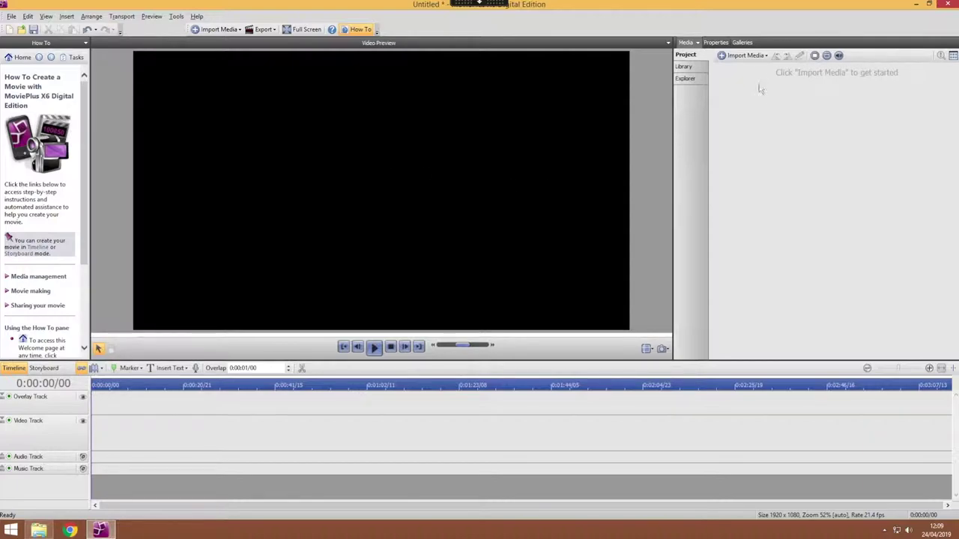
# Step: Import Cartoon Example-1 to -6 from Downloads\Cartoon Example and list media with durations
pyautogui.click(752, 57)
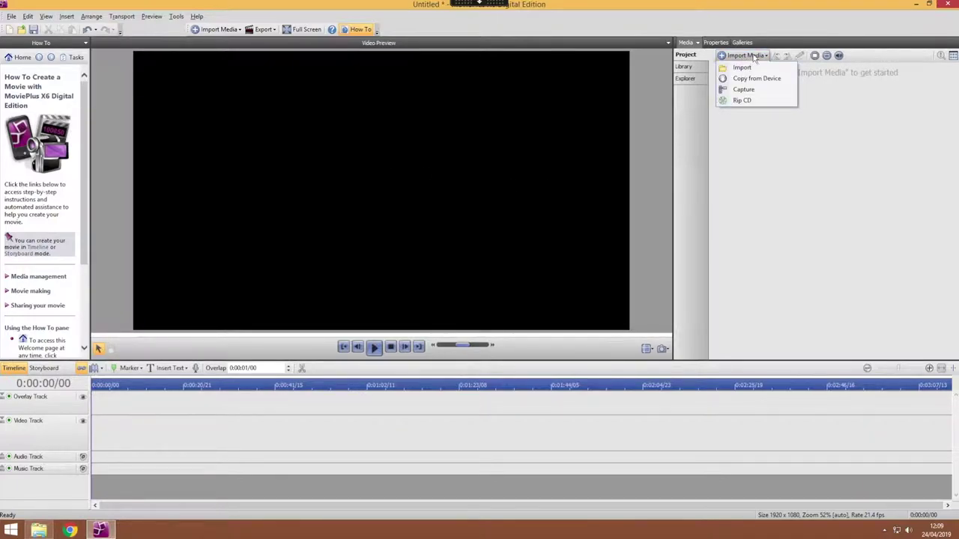
pyautogui.click(773, 68)
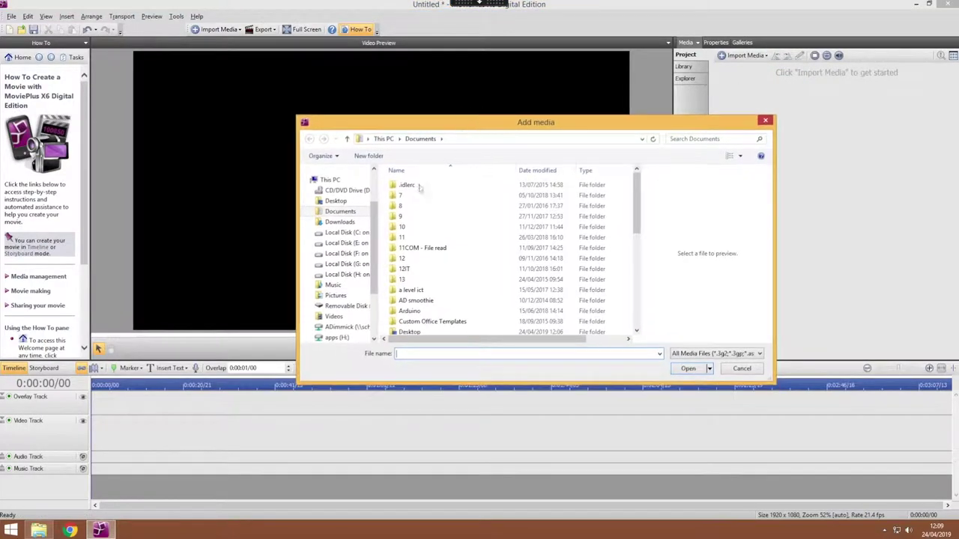
pyautogui.click(340, 222)
pyautogui.doubleClick(475, 187)
pyautogui.moveTo(484, 261); pyautogui.dragTo(445, 169)
pyautogui.click(691, 370)
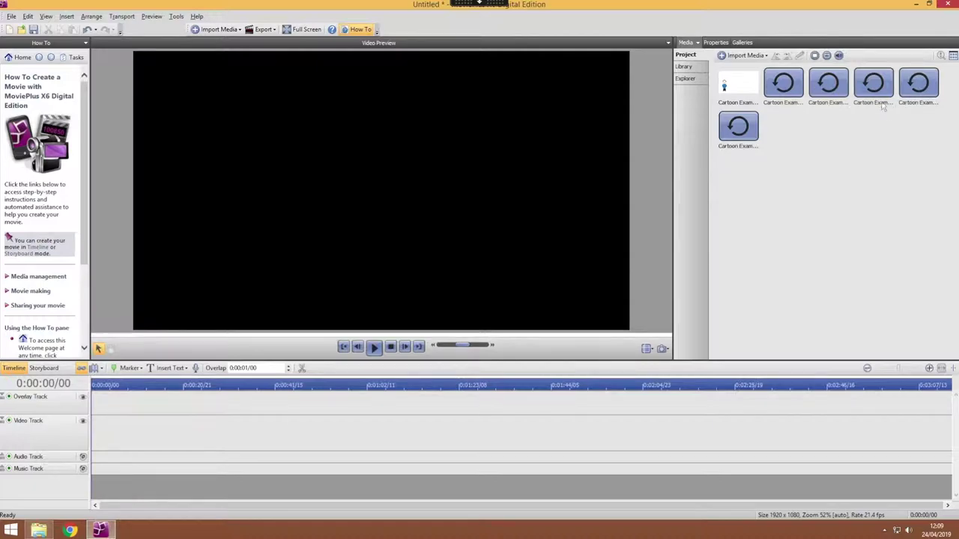
pyautogui.click(954, 58)
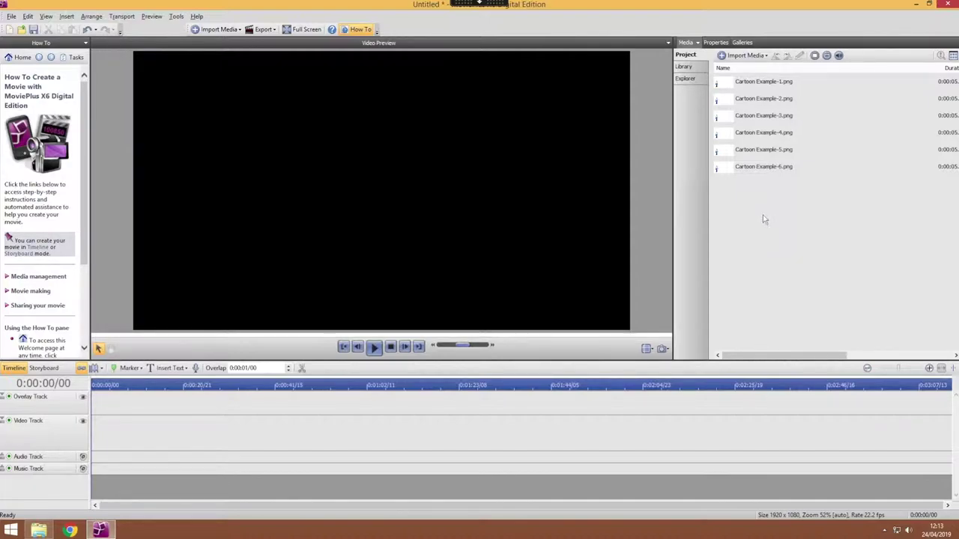
# Step: Place all six Cartoon Example images in sequence on the Video Track
pyautogui.moveTo(771, 229); pyautogui.dragTo(743, 82)
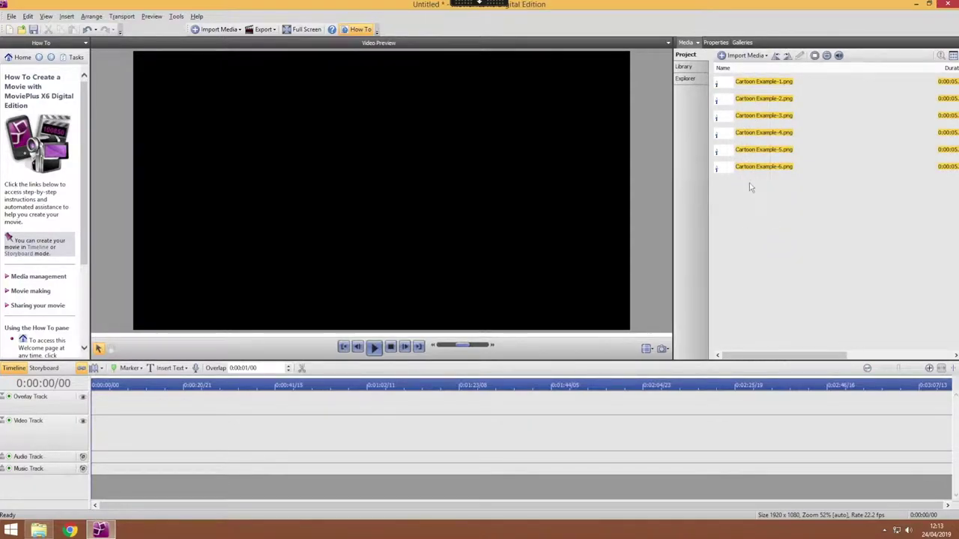
pyautogui.click(802, 133)
pyautogui.moveTo(809, 84); pyautogui.dragTo(762, 80)
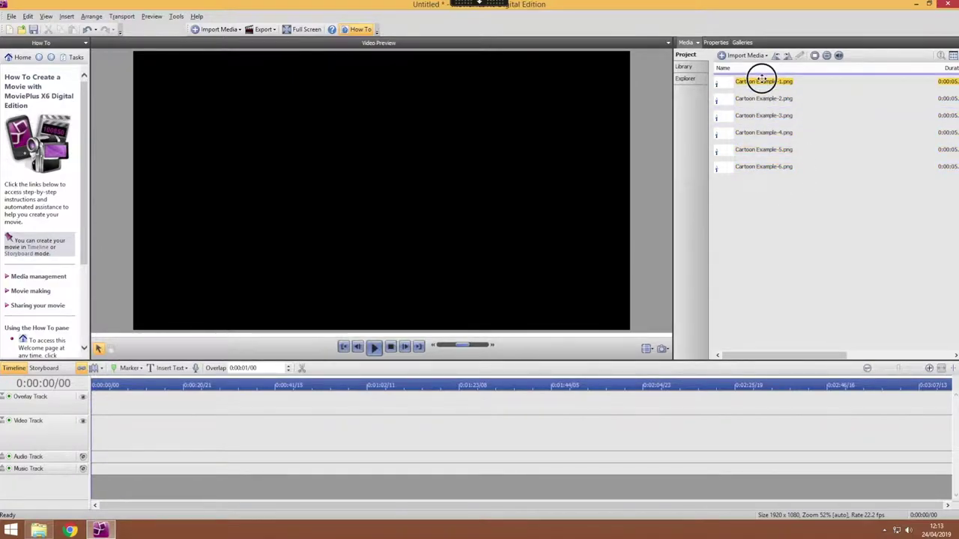
pyautogui.click(777, 185)
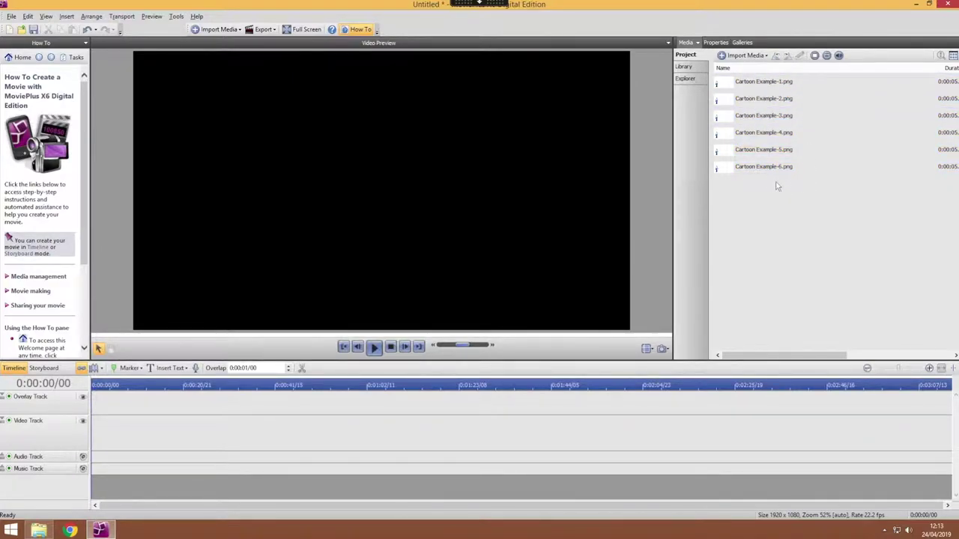
pyautogui.moveTo(773, 224); pyautogui.dragTo(88, 434)
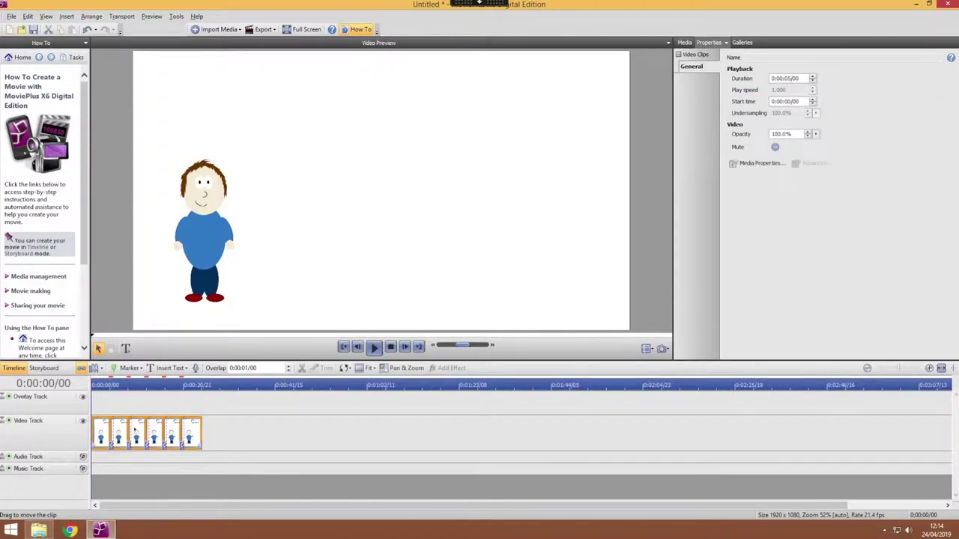
# Step: Preview the waving animation from the start of the timeline
pyautogui.click(102, 385)
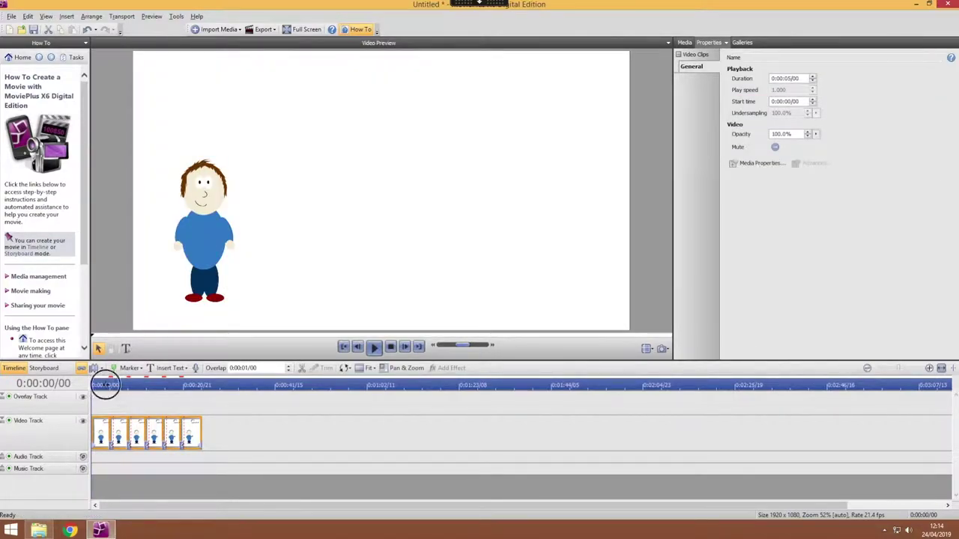
pyautogui.click(88, 386)
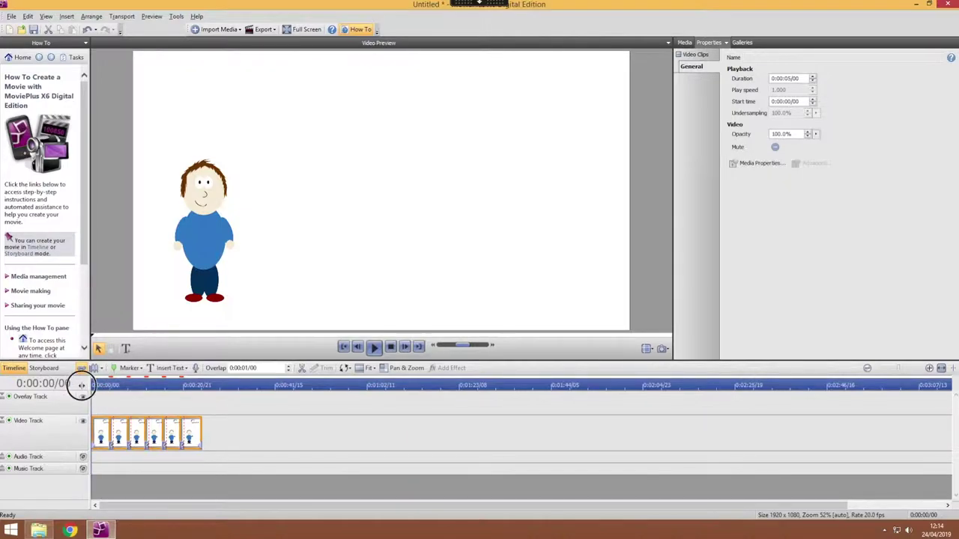
pyautogui.click(374, 347)
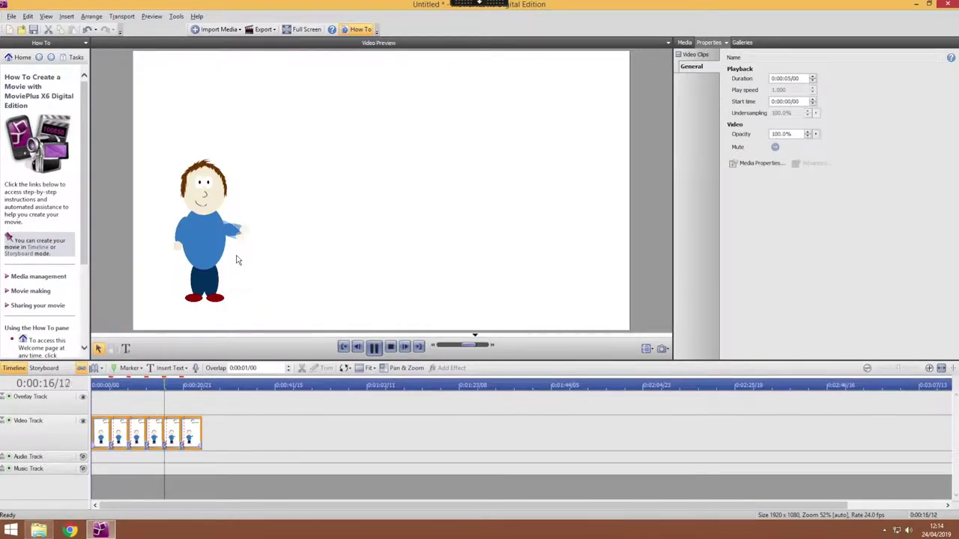
pyautogui.click(390, 347)
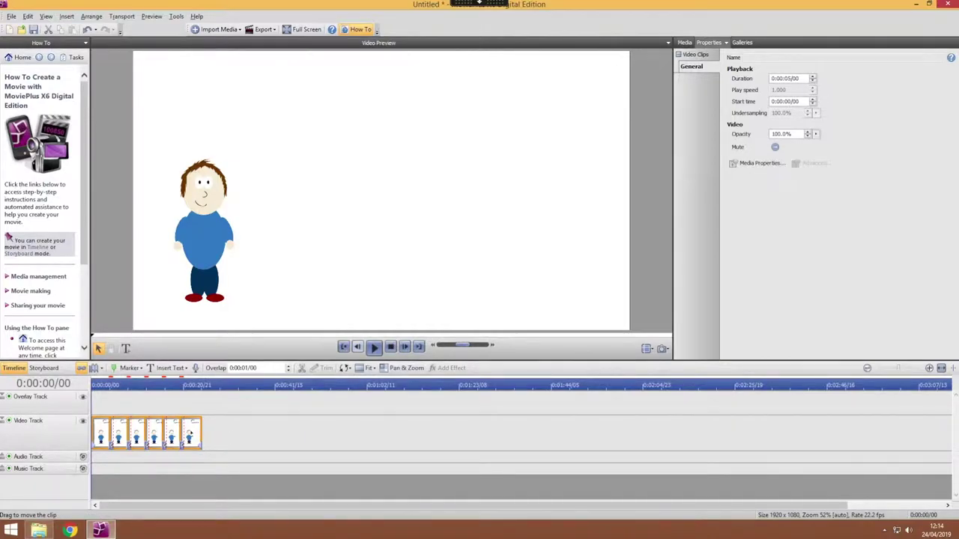
# Step: Delete the old clip and set the default clip Overlap to 0:00:00/00
pyautogui.press('Delete')
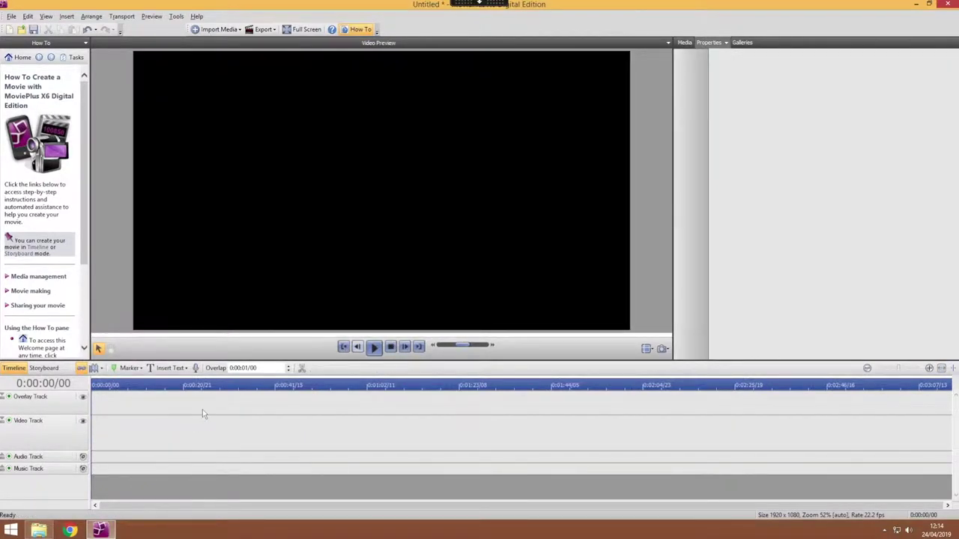
pyautogui.click(684, 42)
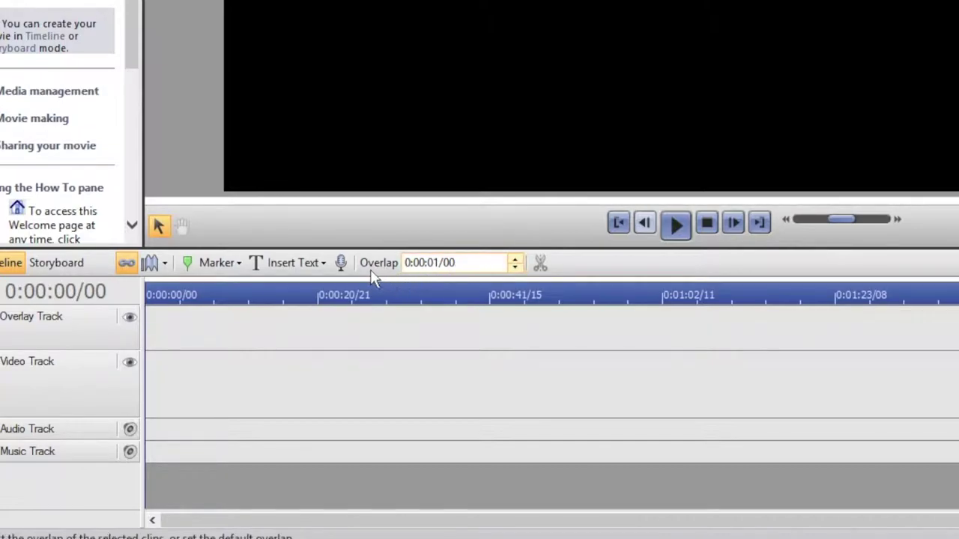
pyautogui.click(452, 272)
pyautogui.press('Right')
pyautogui.press('BackSpace')
pyautogui.write('0')
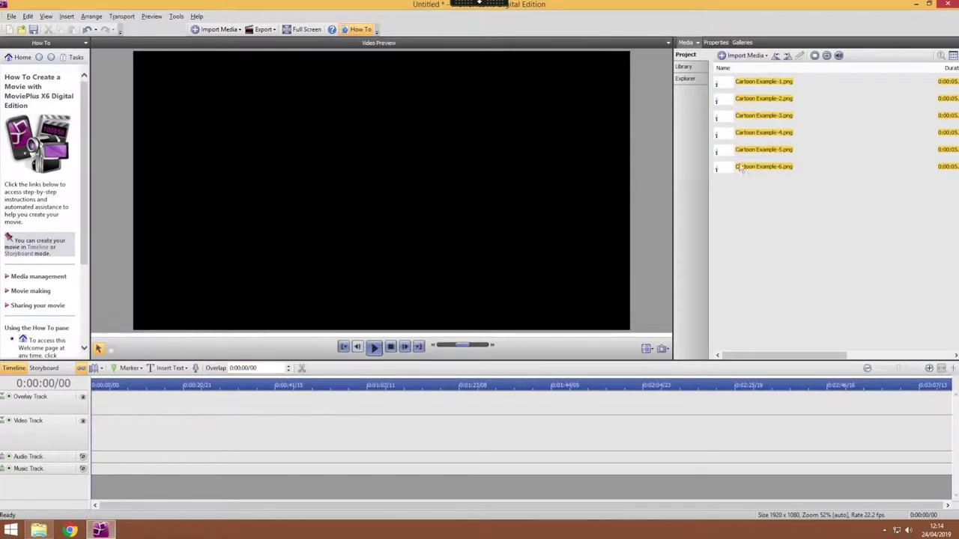
# Step: Re-add the six cartoon frames back-to-back on the Video Track and preview them
pyautogui.moveTo(716, 100); pyautogui.dragTo(88, 426)
pyautogui.press('space')
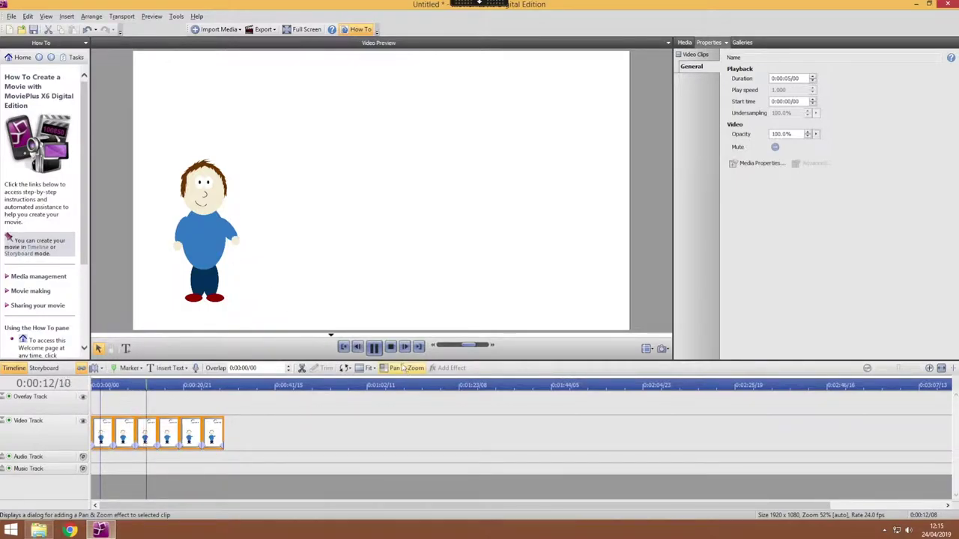
pyautogui.click(391, 347)
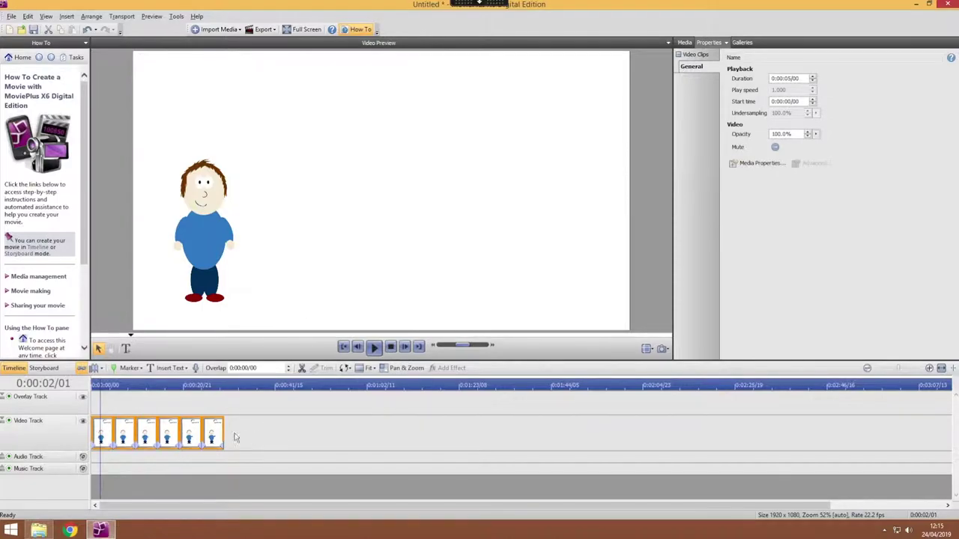
# Step: Switch to the Storyboard view and select all six cartoon frames
pyautogui.click(45, 369)
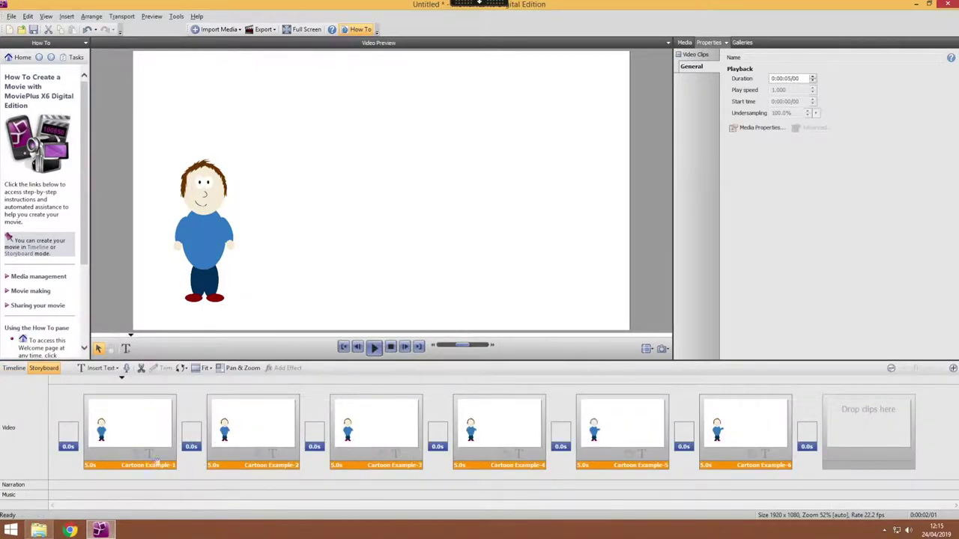
pyautogui.click(133, 428)
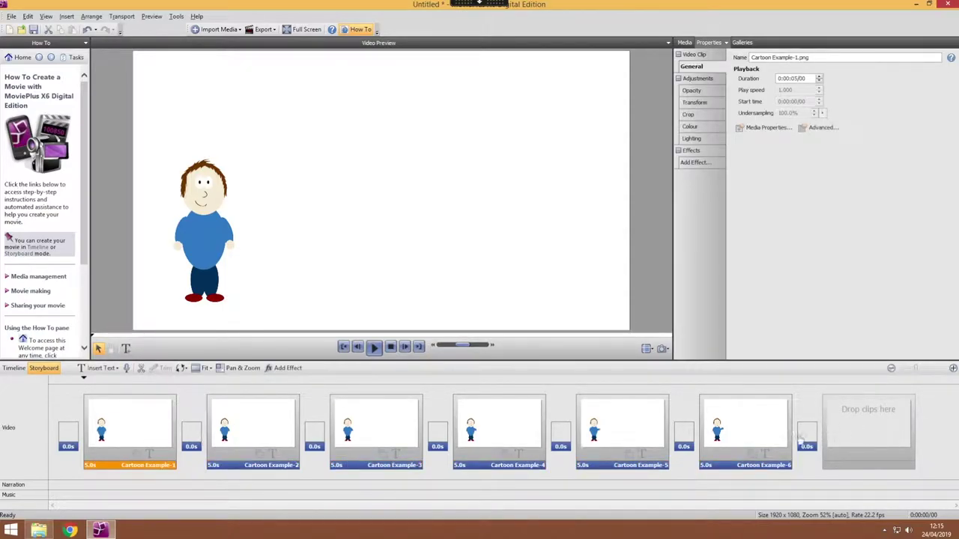
pyautogui.keyDown('shift'); pyautogui.click(760, 432); pyautogui.keyUp('shift')
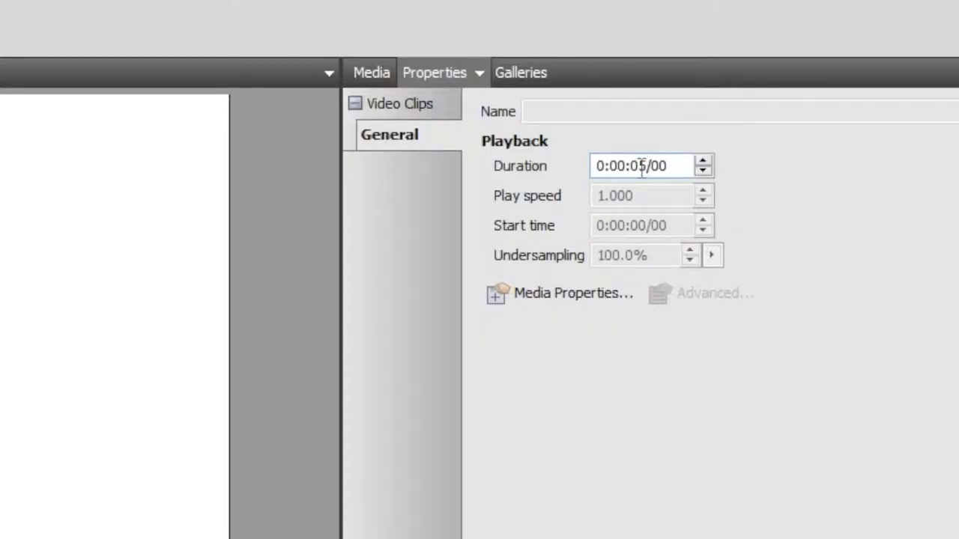
# Step: Set all six frames' Duration to 0:00:00/01 and preview the faster animation
pyautogui.click(649, 165)
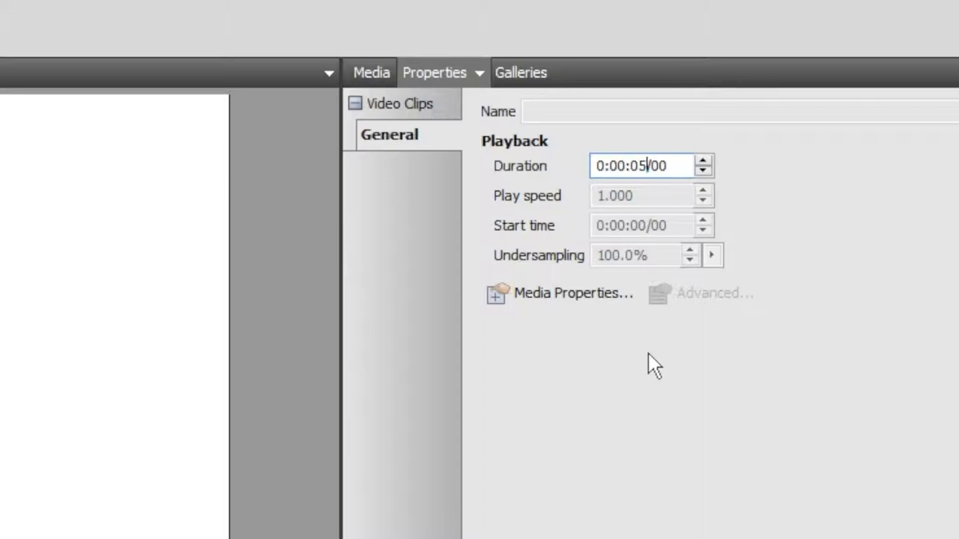
pyautogui.press('BackSpace')
pyautogui.write('0')
pyautogui.press('BackSpace')
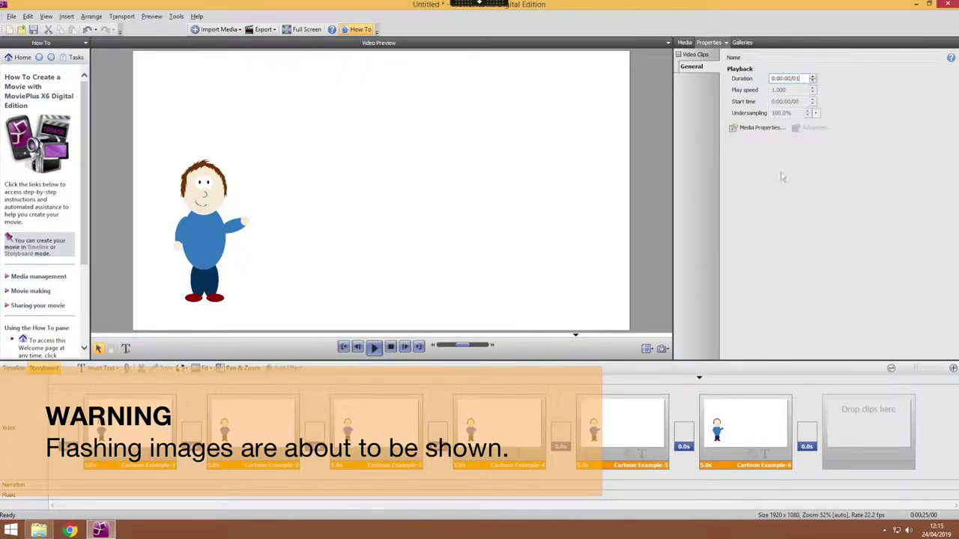
pyautogui.press('Return')
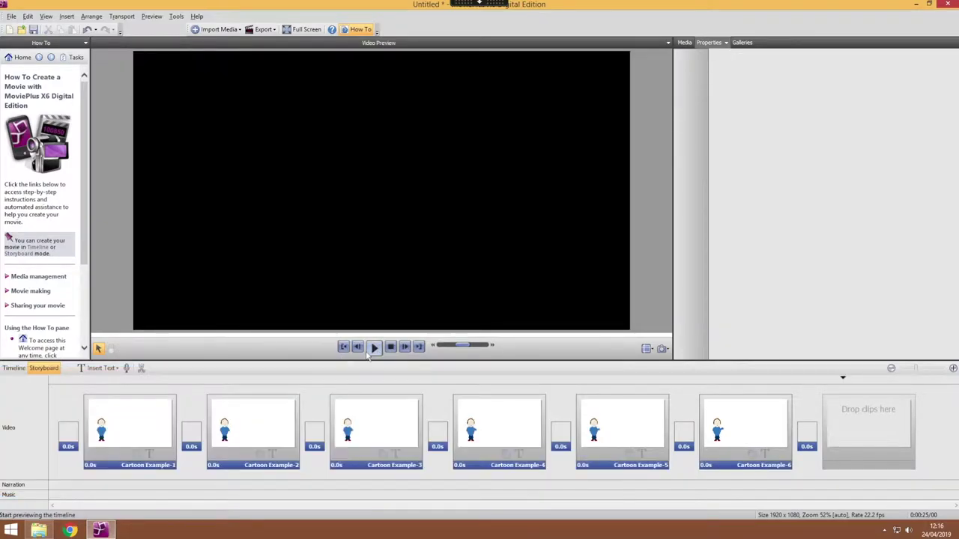
pyautogui.click(375, 348)
# Step: Replay the fast animation preview several times
pyautogui.click(375, 347)
pyautogui.click(375, 348)
pyautogui.click(375, 347)
pyautogui.click(374, 348)
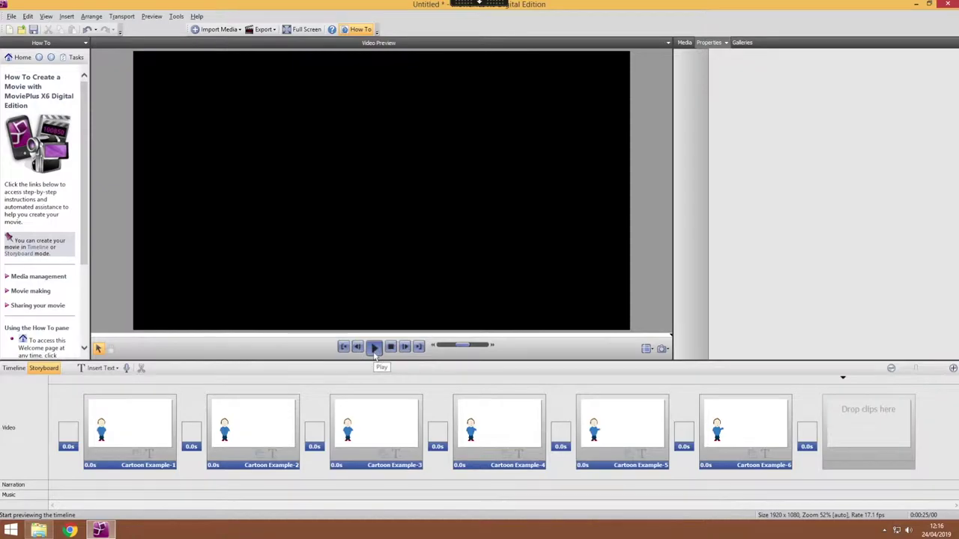
pyautogui.click(375, 347)
pyautogui.click(375, 348)
pyautogui.click(375, 348)
pyautogui.click(375, 348)
pyautogui.click(375, 348)
pyautogui.click(374, 348)
pyautogui.click(375, 348)
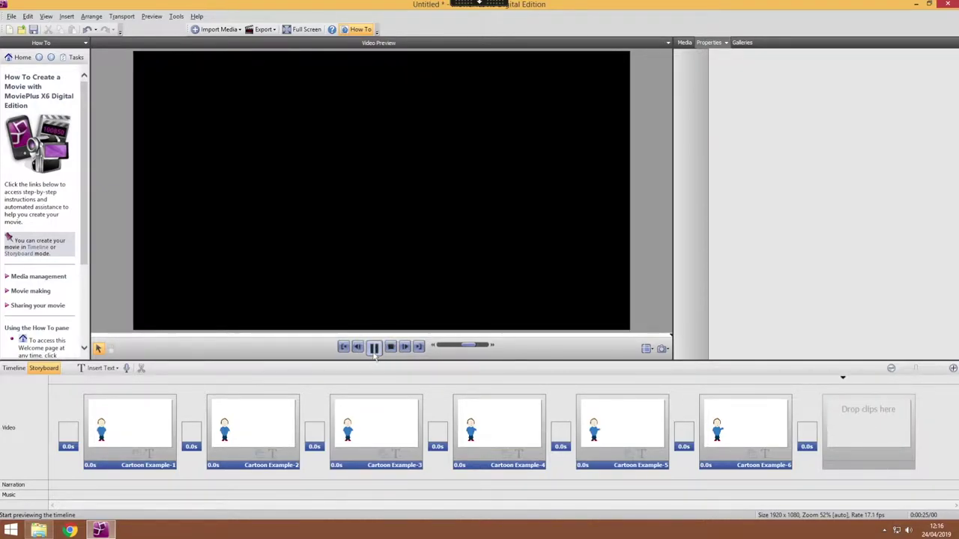
pyautogui.click(375, 347)
pyautogui.click(374, 347)
pyautogui.click(375, 348)
# Step: Give Cartoon Example-6 a Duration of 0:20:00/01 (1200.0s) and return to the movie start
pyautogui.click(744, 429)
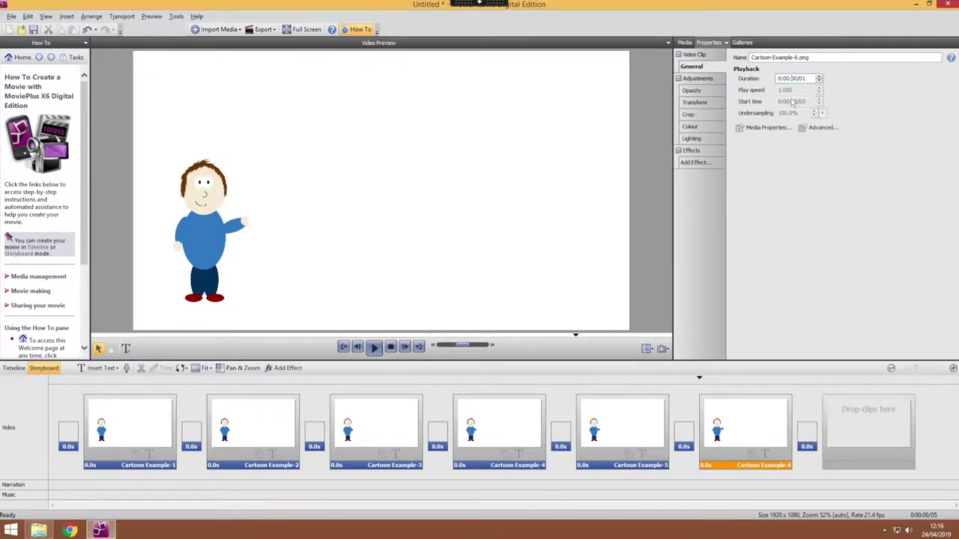
pyautogui.press('Return')
pyautogui.click(344, 348)
# Step: Set the Duration of frames 1–5 to 0.2s each
pyautogui.click(373, 347)
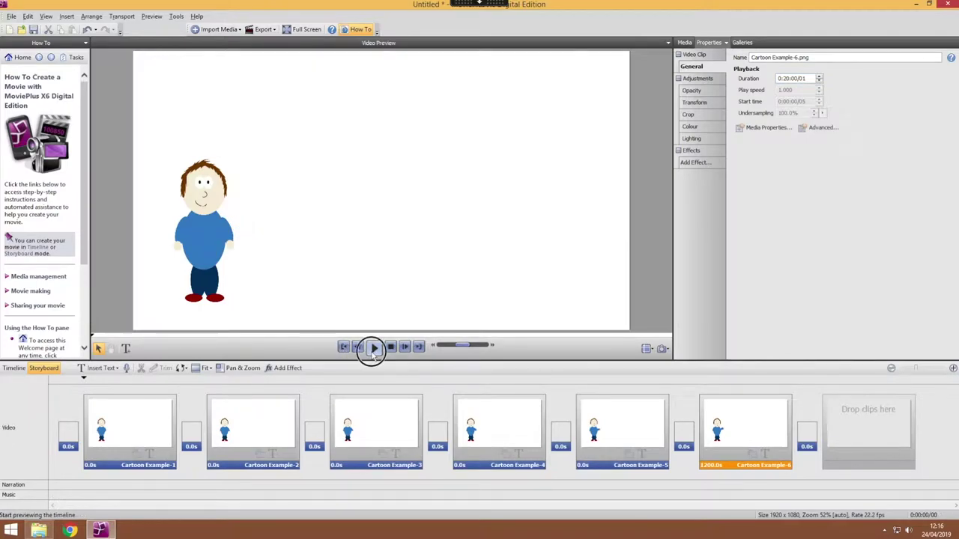
pyautogui.click(390, 347)
pyautogui.click(161, 428)
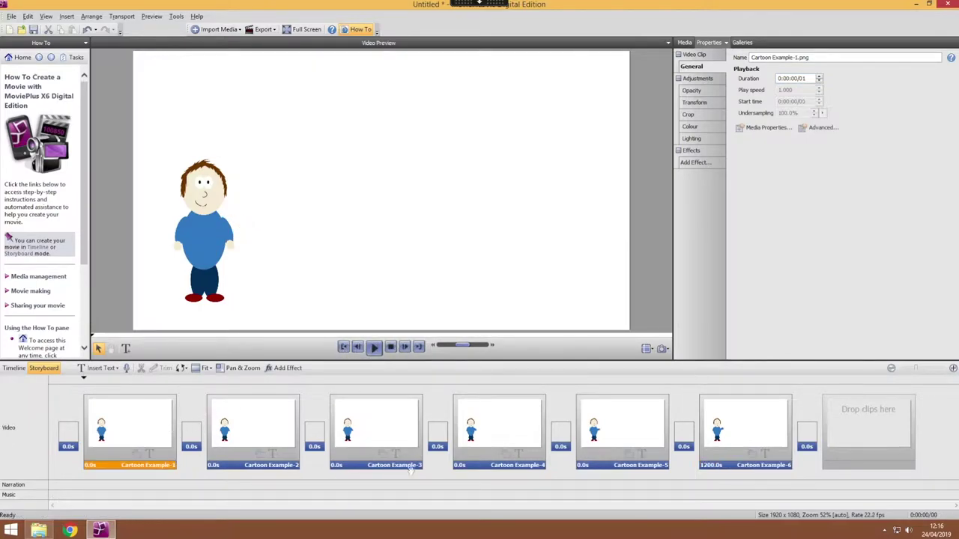
pyautogui.keyDown('shift'); pyautogui.click(610, 427); pyautogui.keyUp('shift')
pyautogui.click(803, 78)
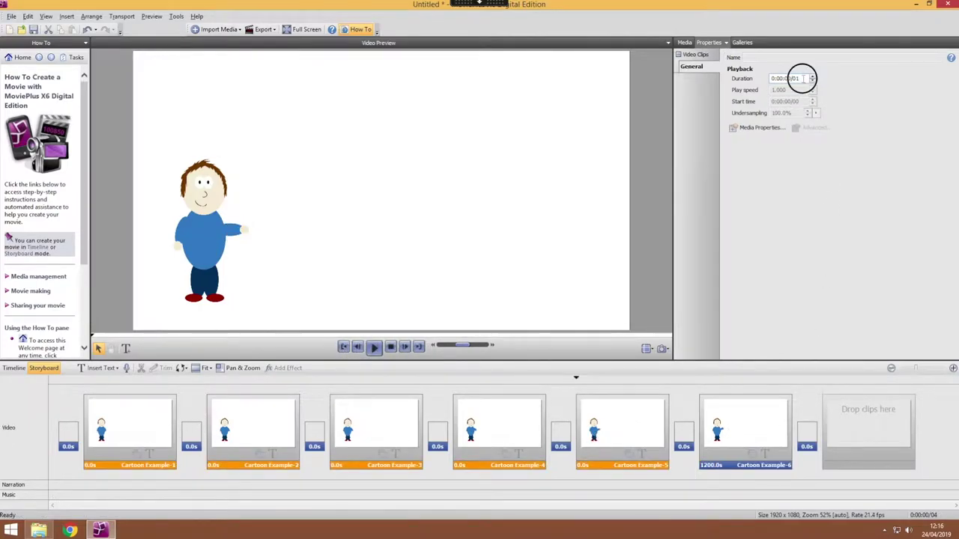
pyautogui.press('BackSpace')
pyautogui.write('2')
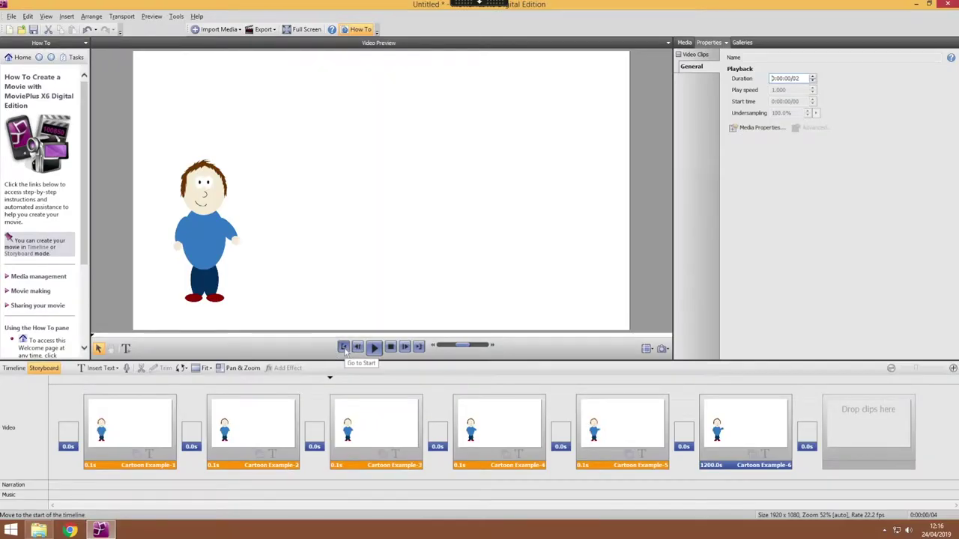
# Step: Preview the animation to check the new 0.2s frame timings
pyautogui.click(374, 347)
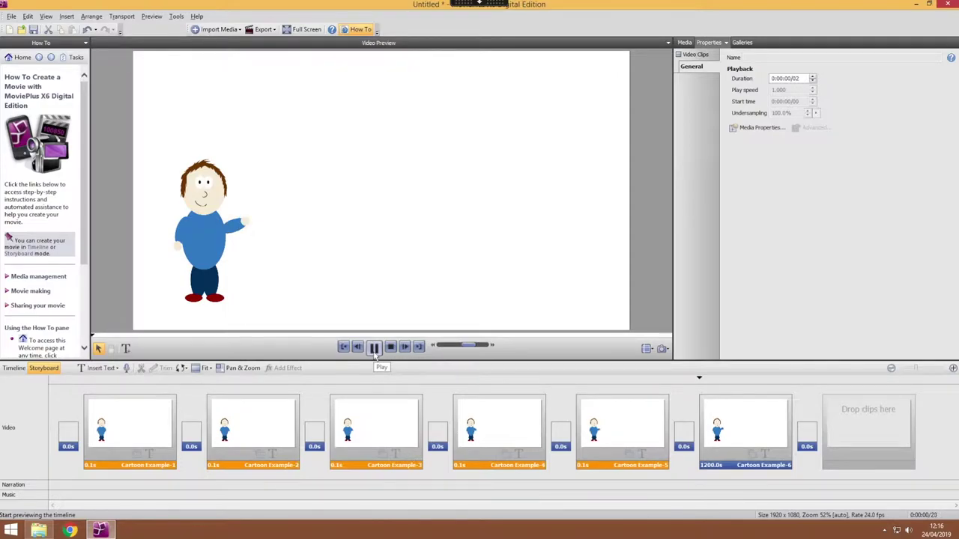
pyautogui.click(374, 348)
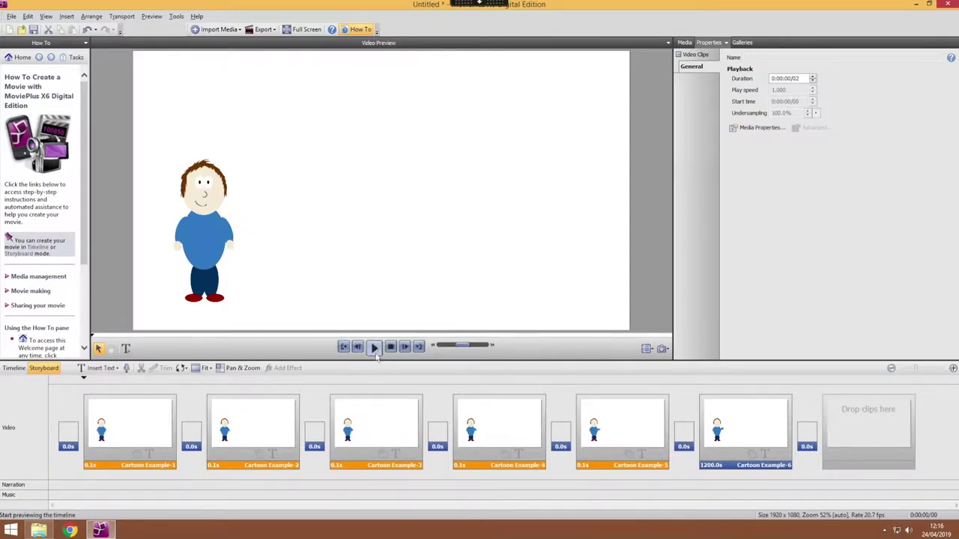
pyautogui.click(376, 355)
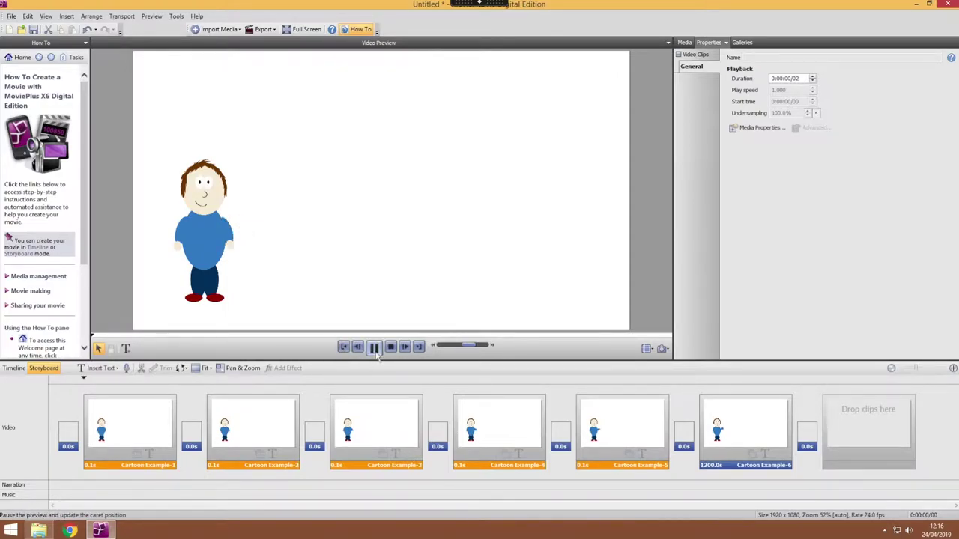
pyautogui.click(375, 349)
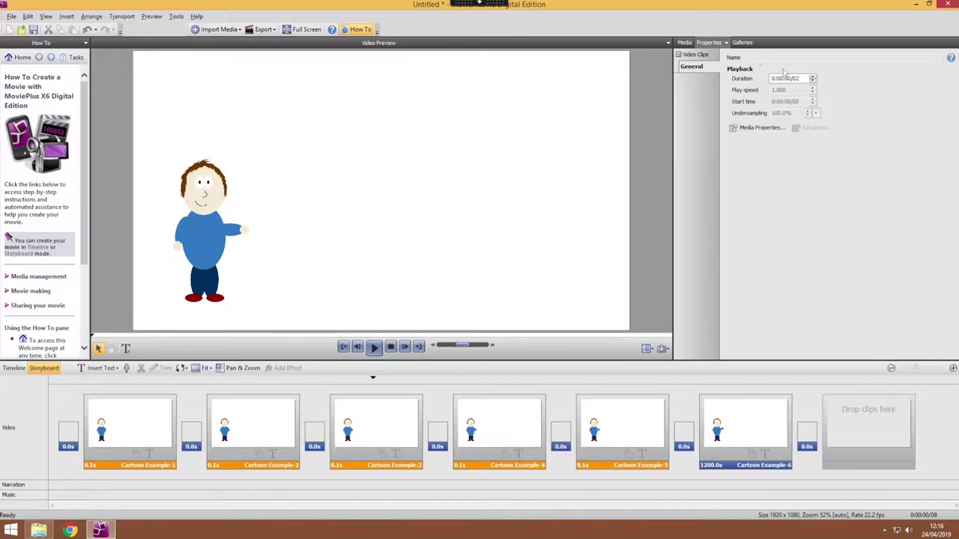
pyautogui.click(375, 349)
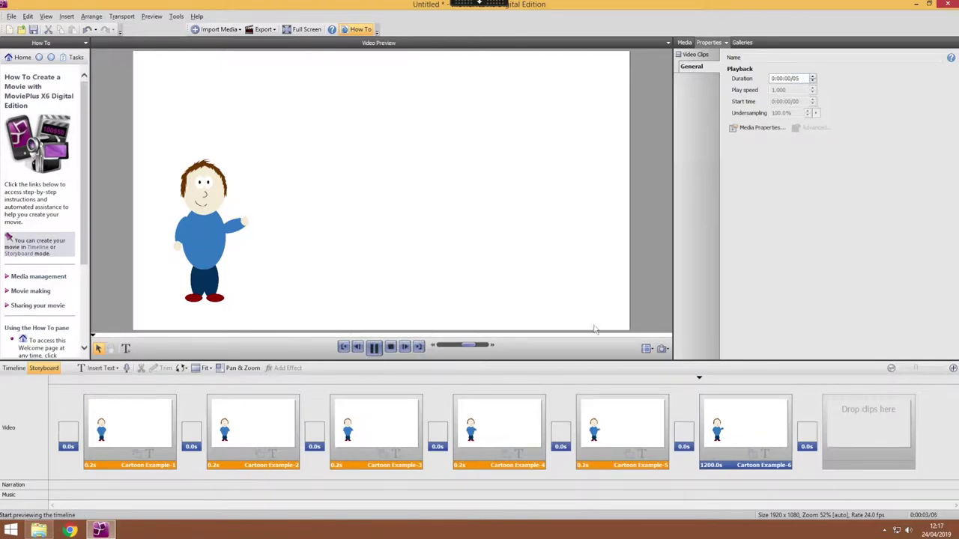
# Step: Lengthen Cartoon Example-4 to 0:00:10/05 (10.2s) and preview the hold
pyautogui.click(488, 411)
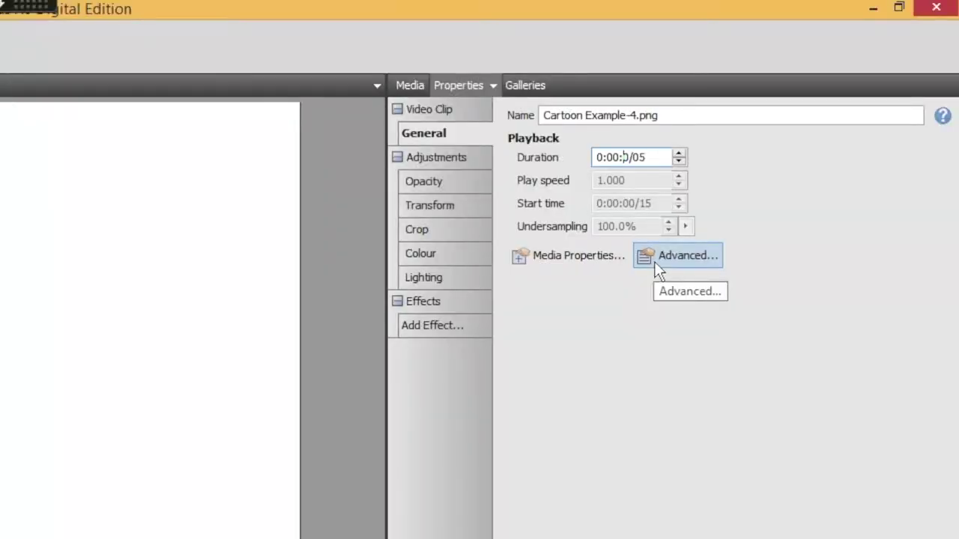
pyautogui.scroll(5, 793, 79)
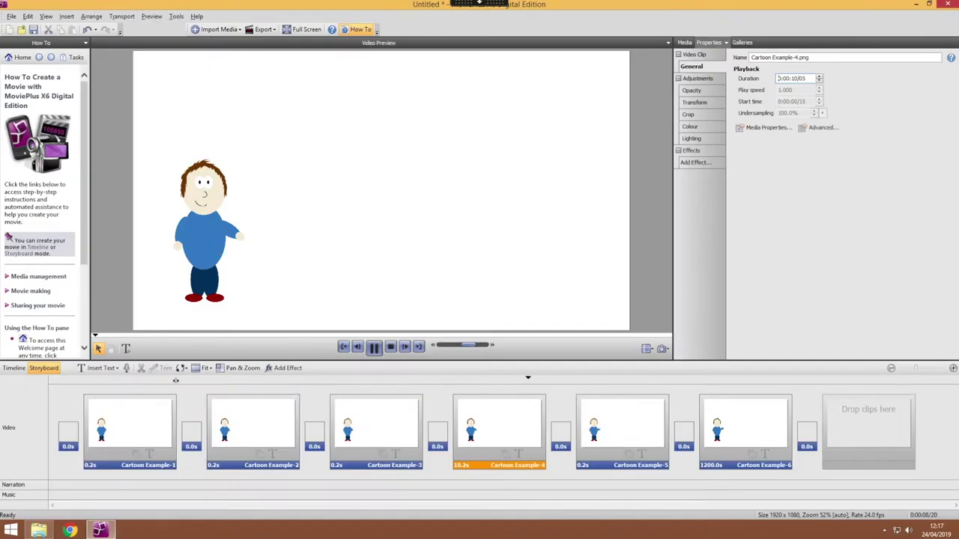
pyautogui.click(374, 348)
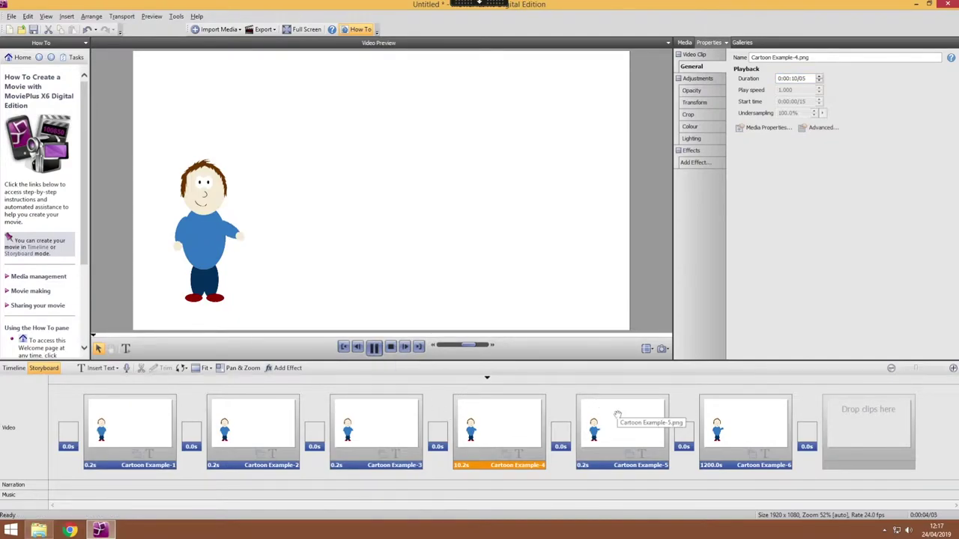
pyautogui.click(189, 473)
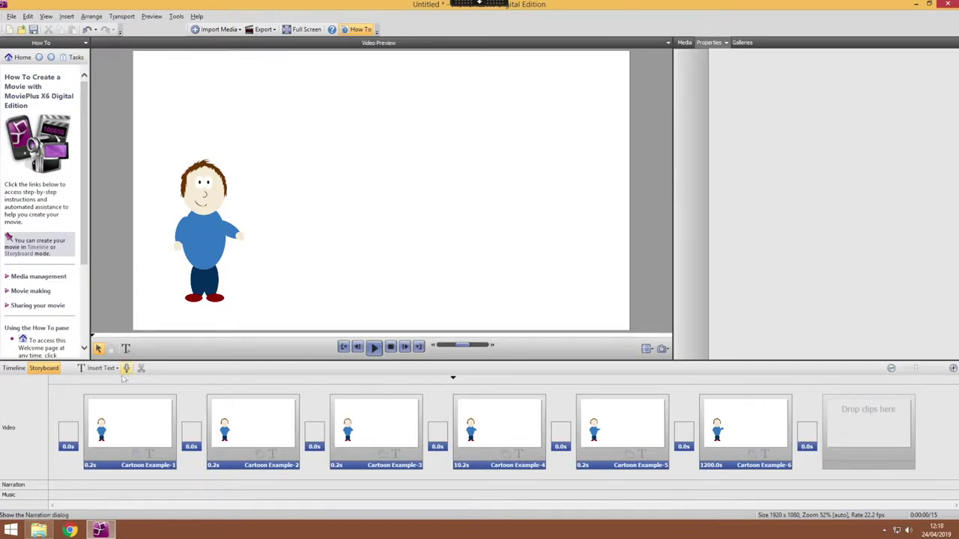
pyautogui.click(29, 379)
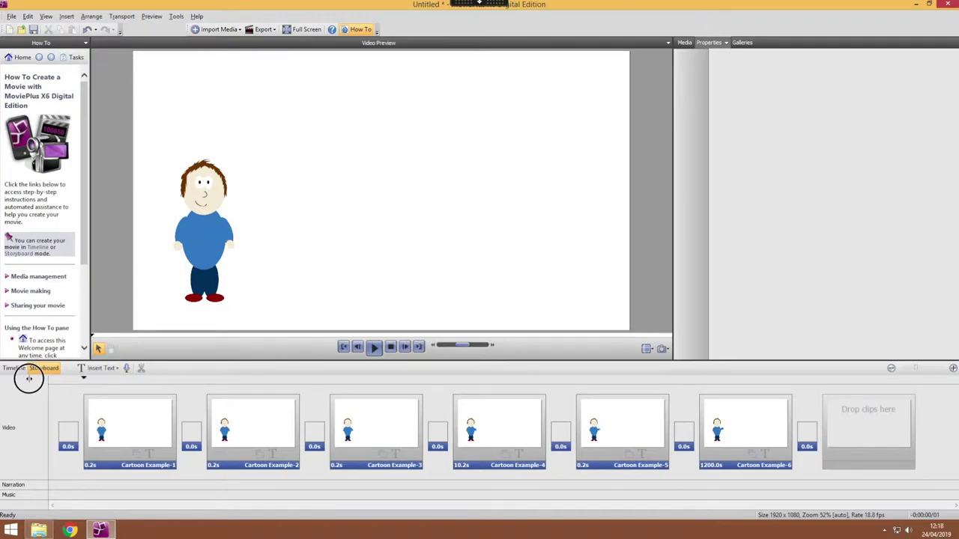
pyautogui.click(126, 369)
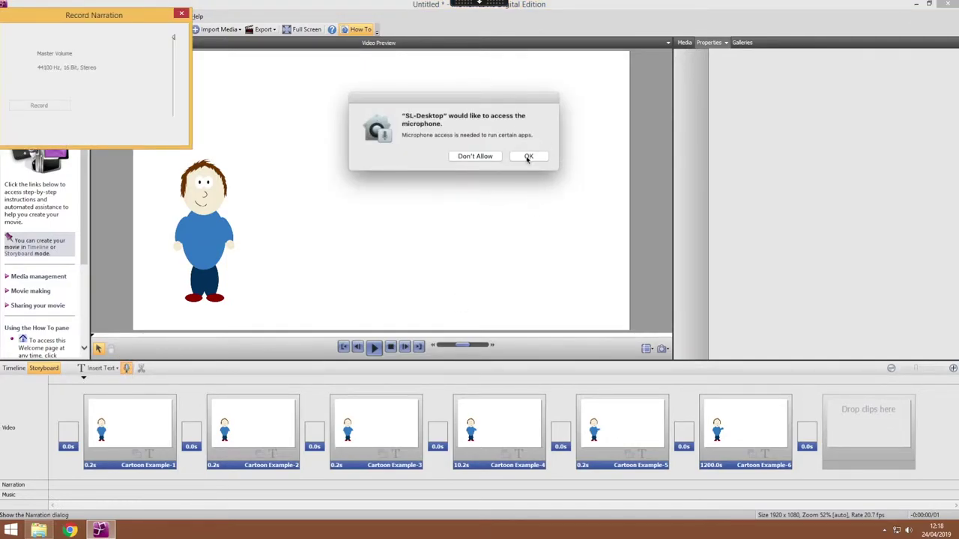
pyautogui.click(528, 157)
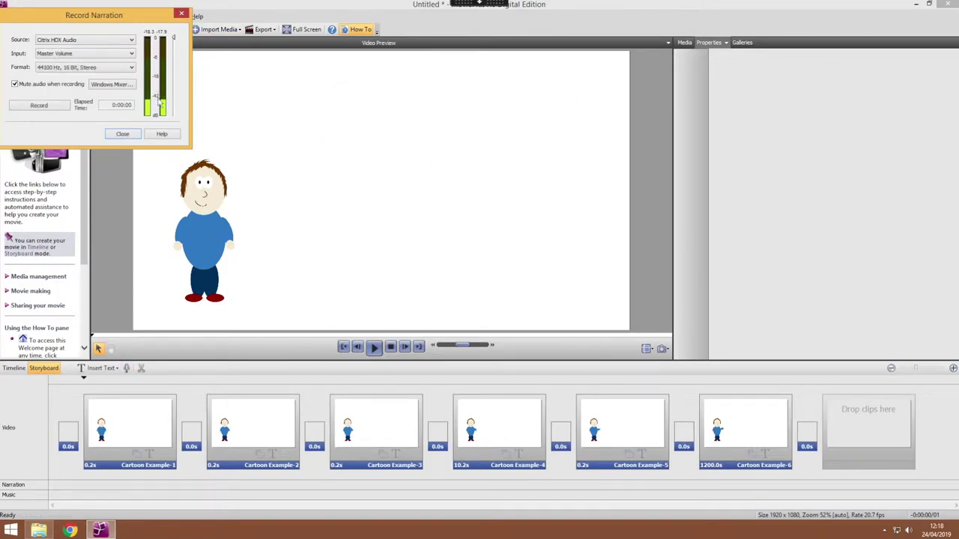
pyautogui.click(124, 135)
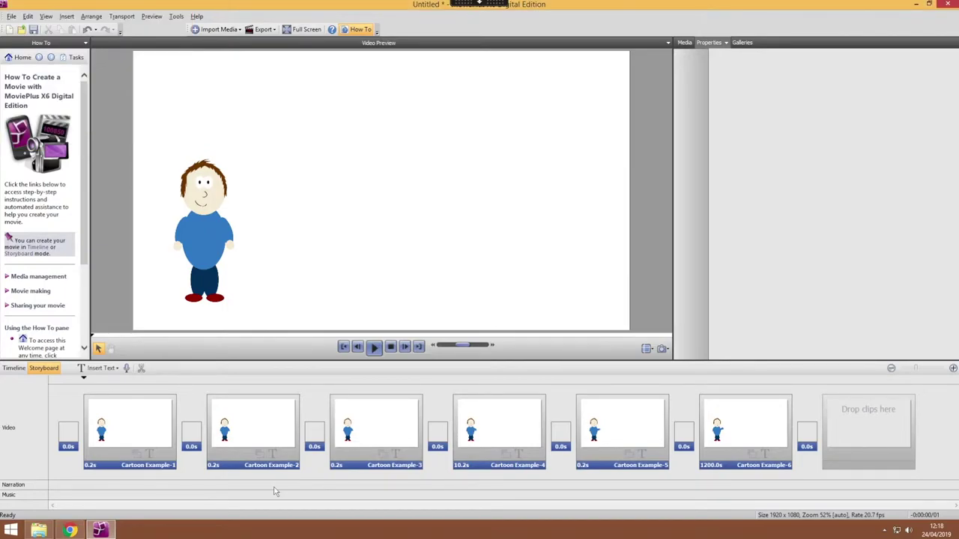
pyautogui.click(70, 531)
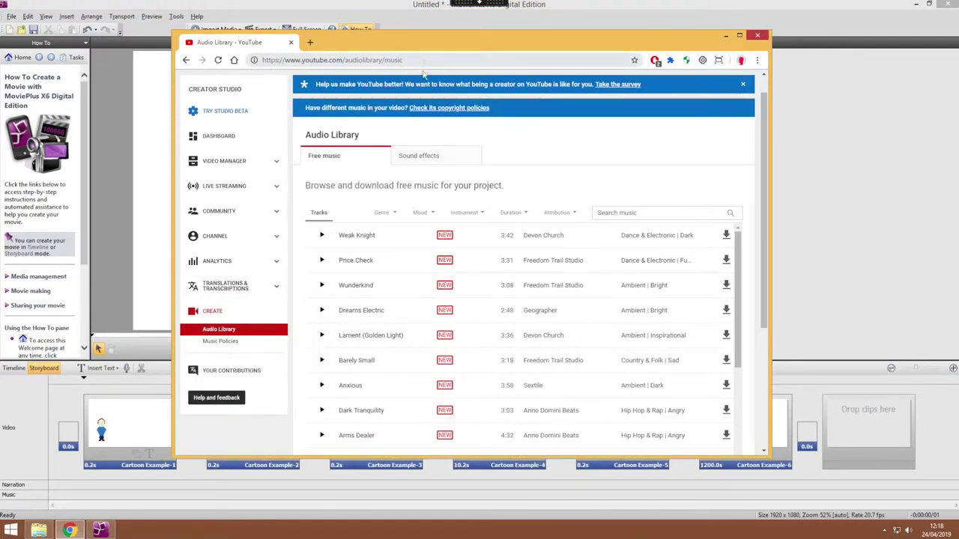
pyautogui.click(393, 216)
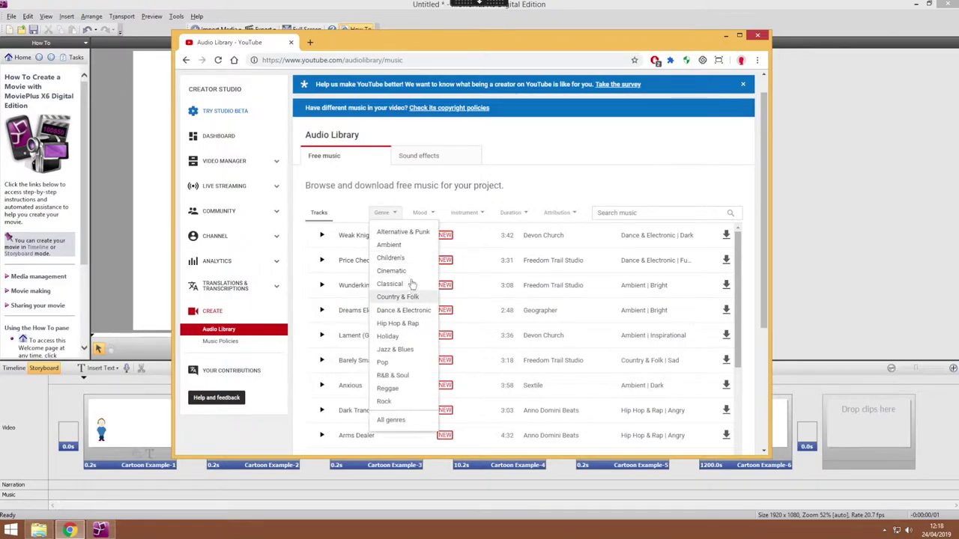
pyautogui.click(422, 213)
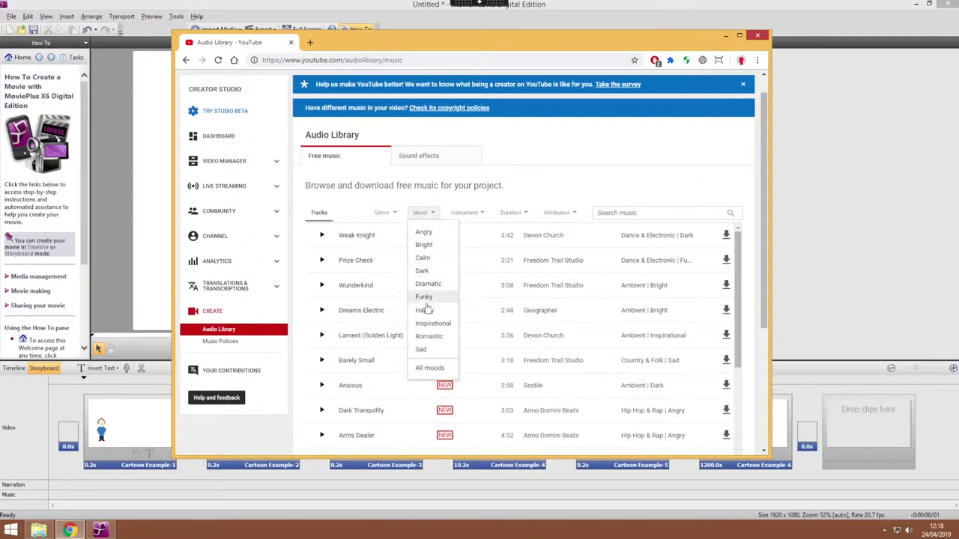
pyautogui.click(510, 215)
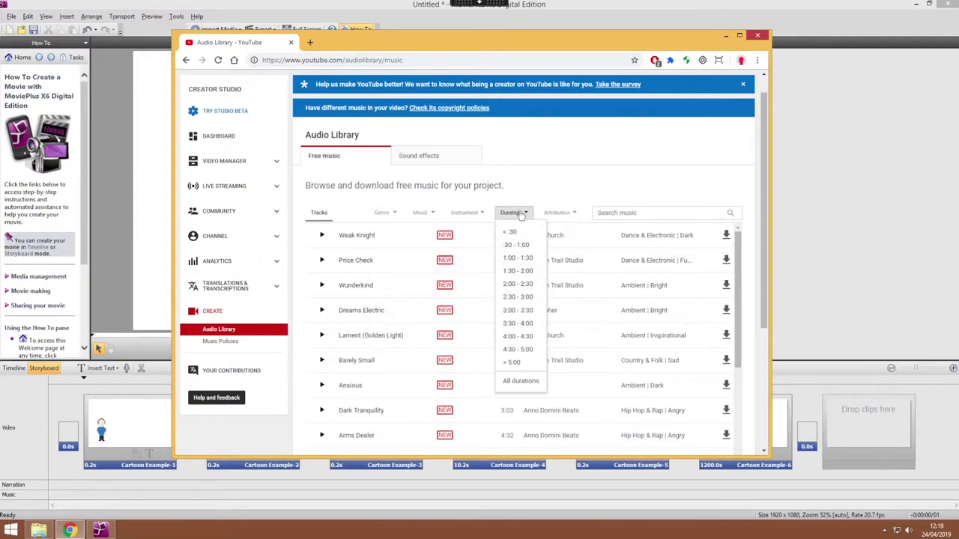
pyautogui.click(579, 187)
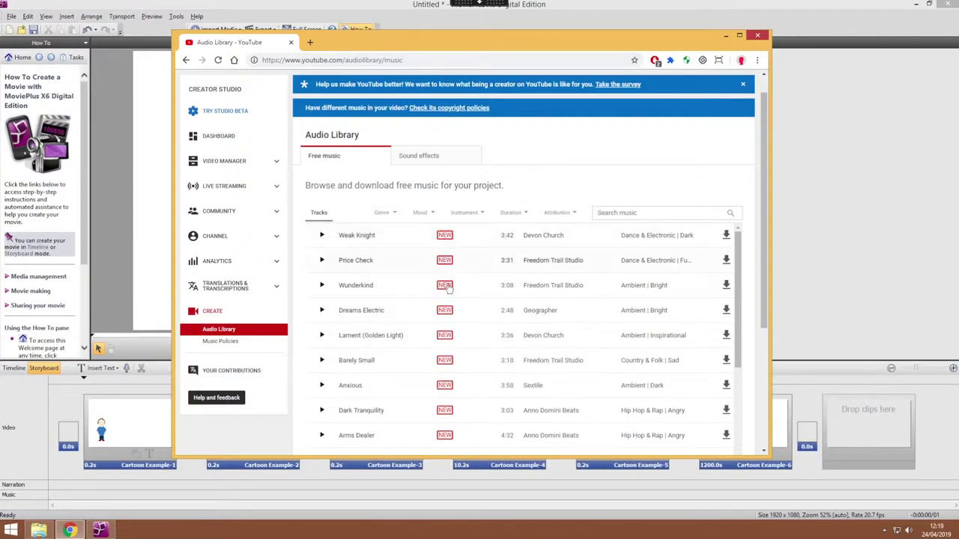
pyautogui.click(420, 155)
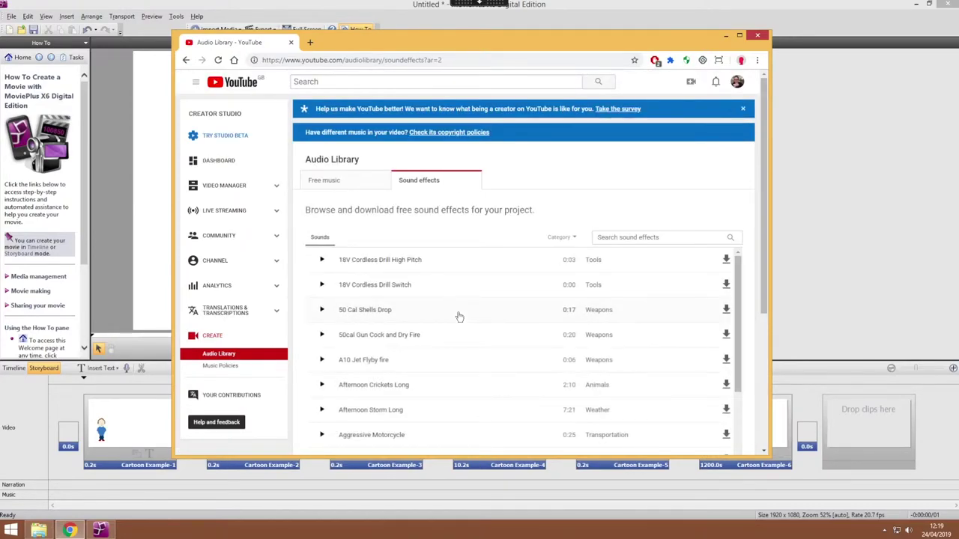
pyautogui.hotkey('alt', 'Tab')
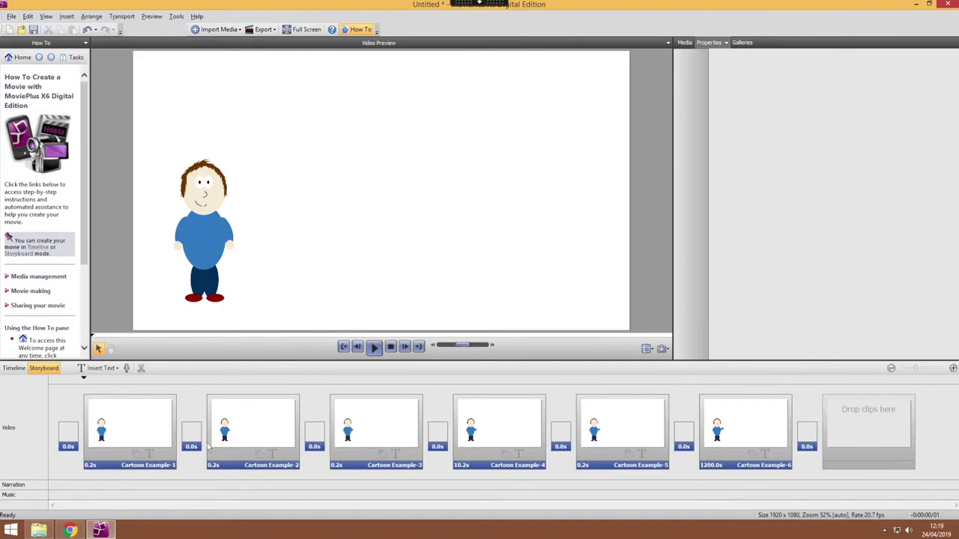
# Step: Export the movie to an MP4 file with the General – 1080p PAL 16:9 preset
pyautogui.click(274, 31)
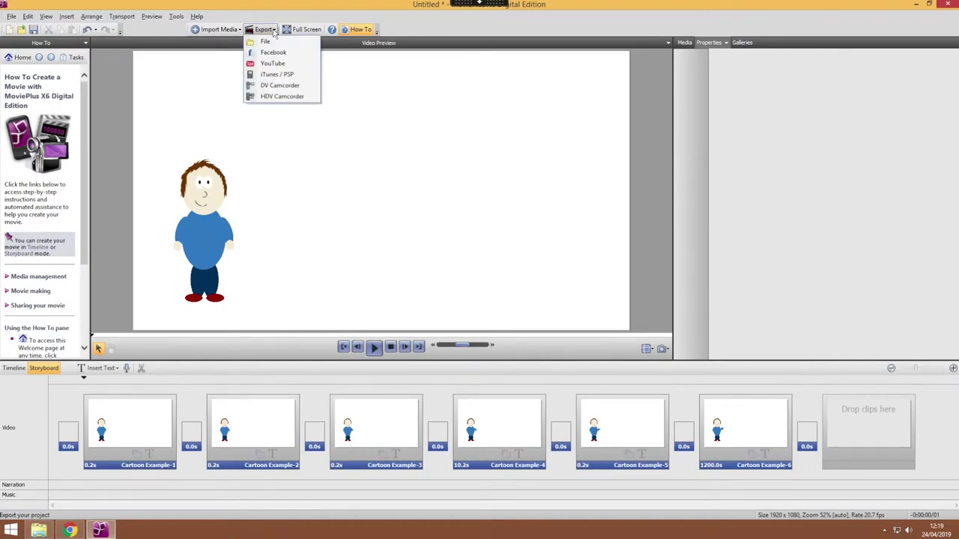
pyautogui.click(292, 45)
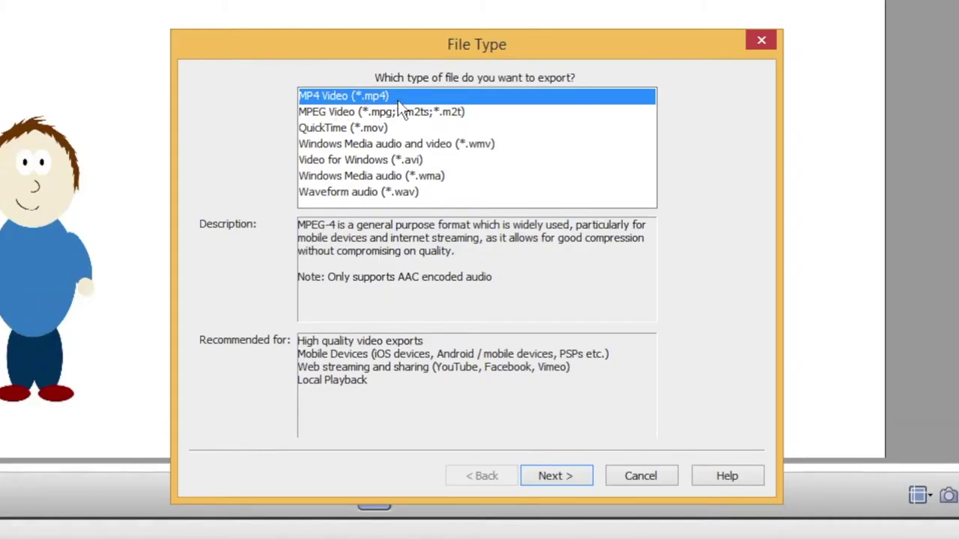
pyautogui.click(562, 480)
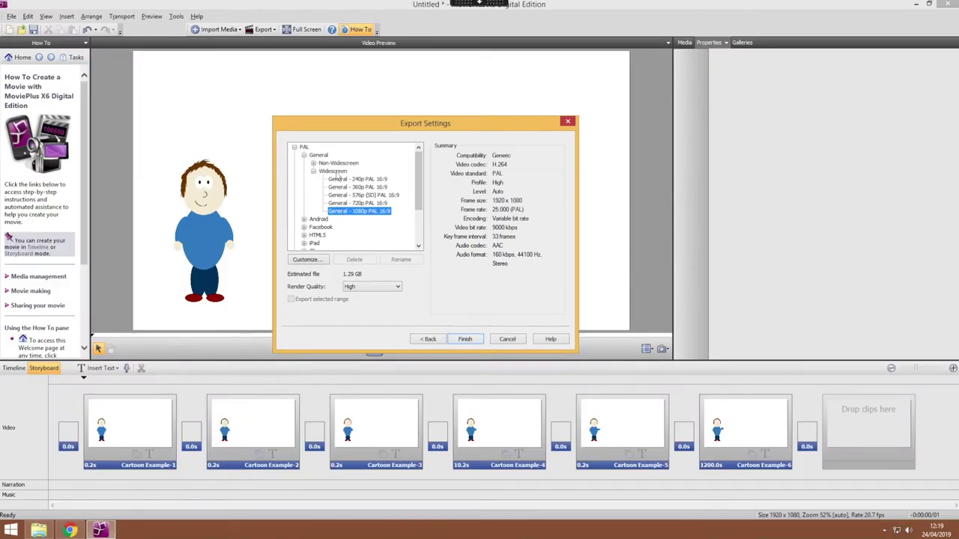
pyautogui.click(466, 340)
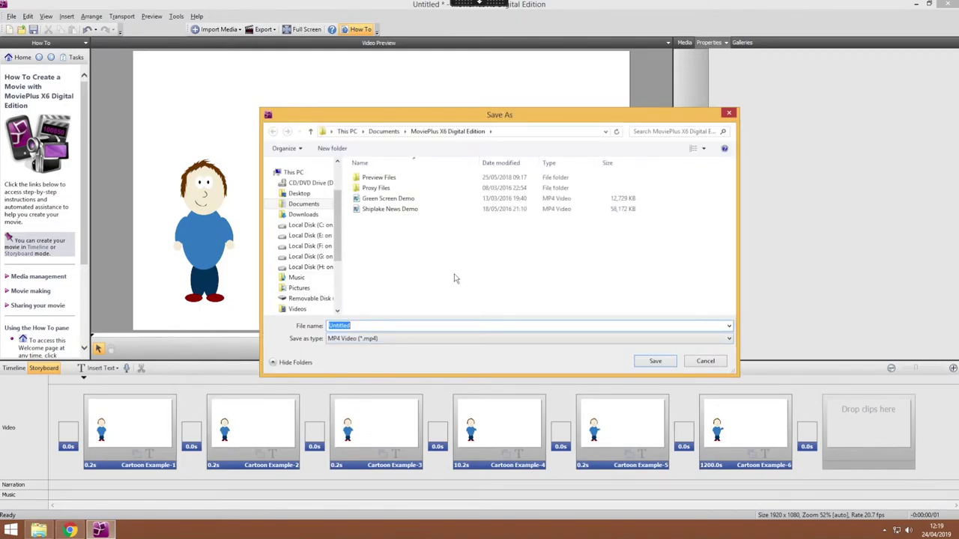
pyautogui.write('Animation proj')
pyautogui.press('Return')
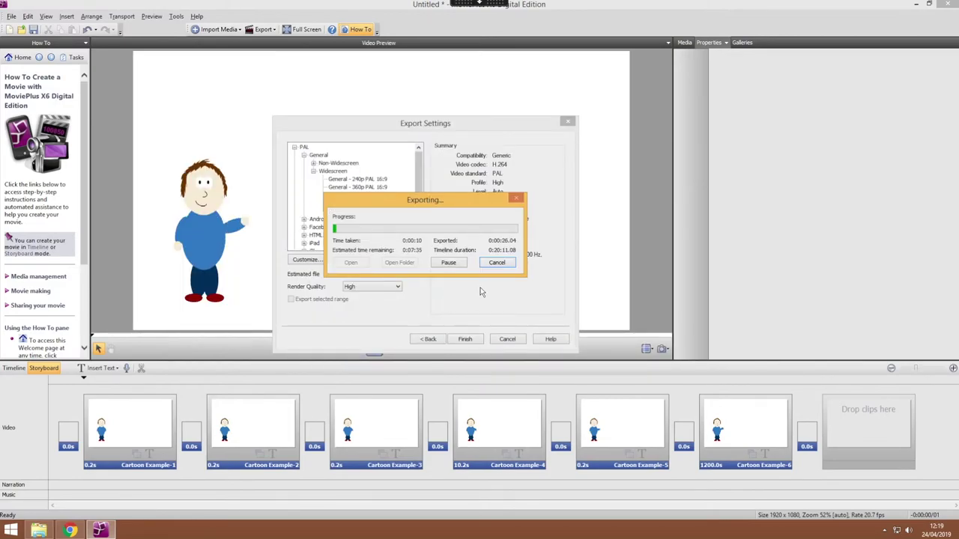